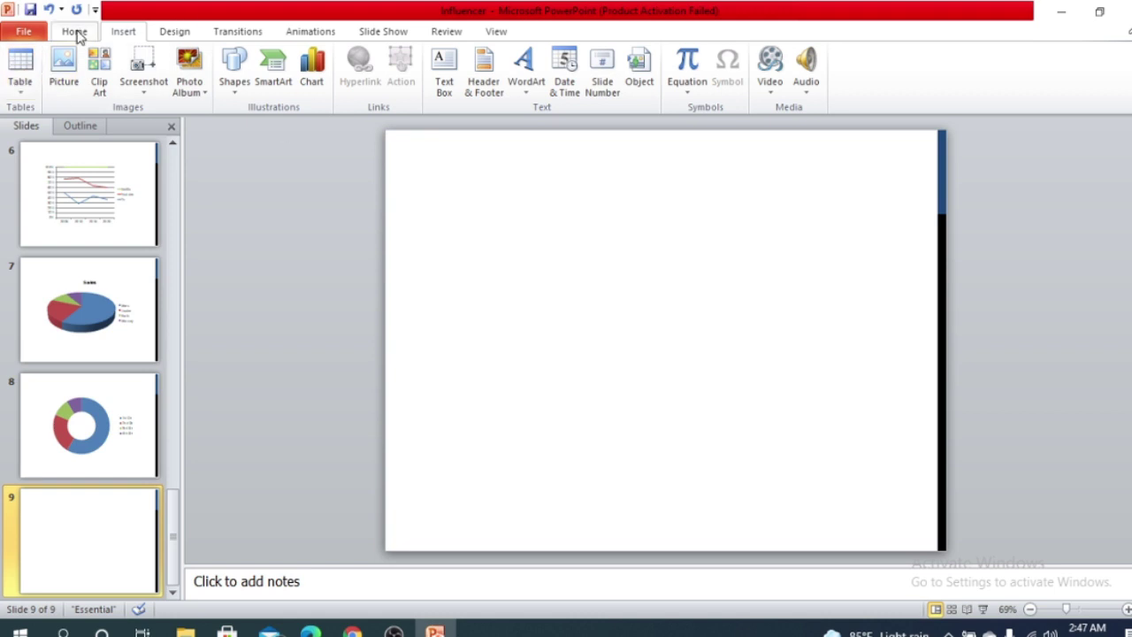
Show the Home tab with the blank ninth slide selected
click(74, 32)
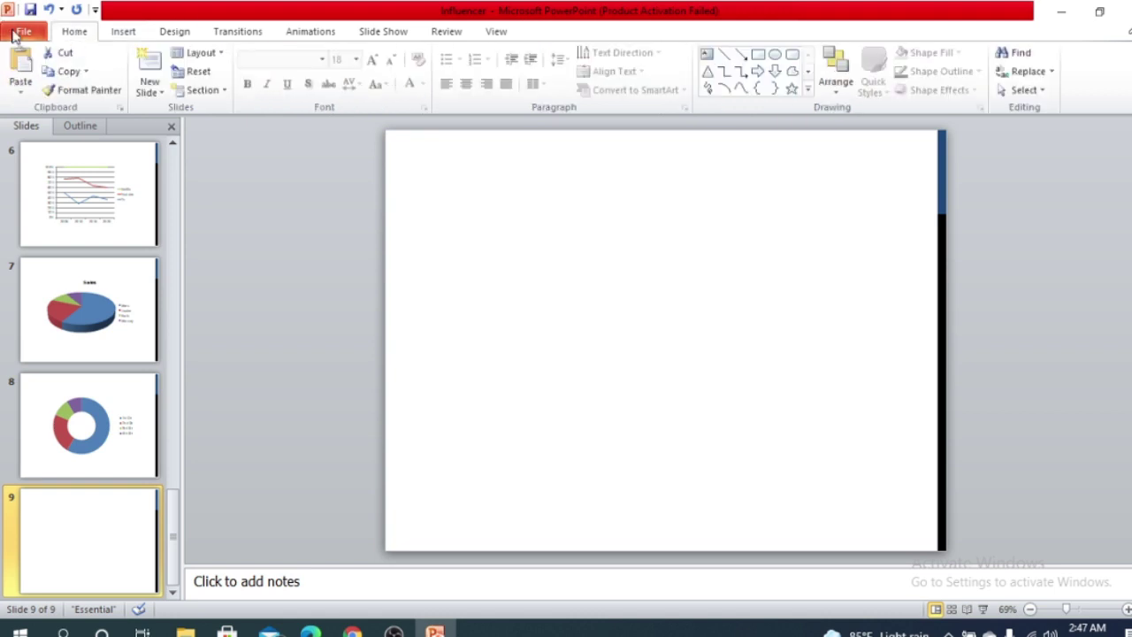
Insert a three-column table on slide 9 from the Insert tab's Table grid
click(124, 32)
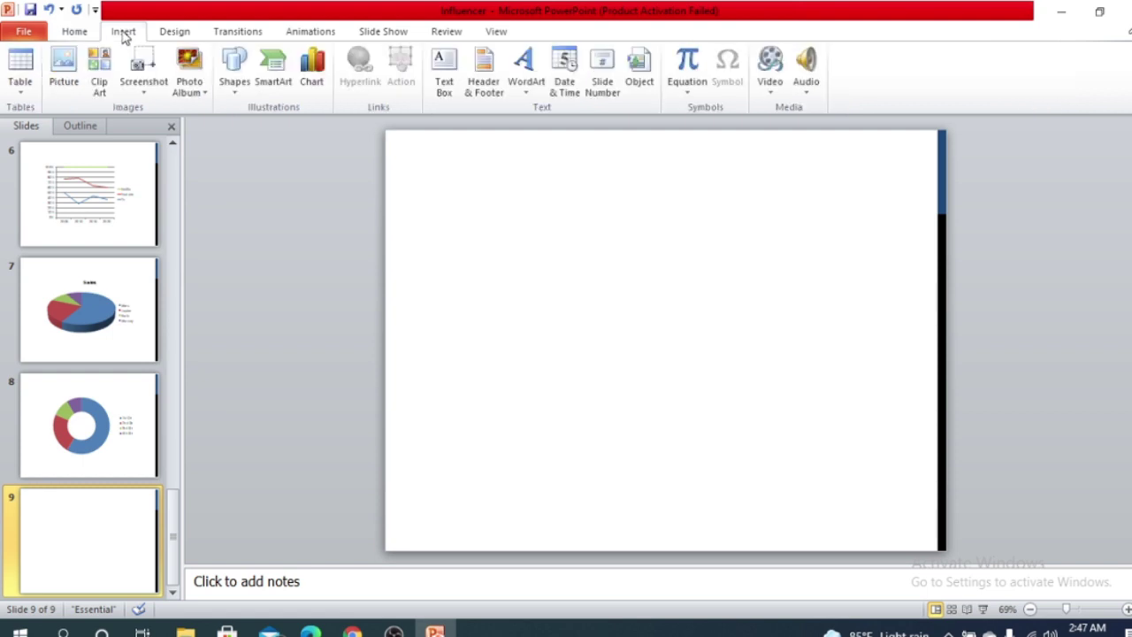
click(23, 96)
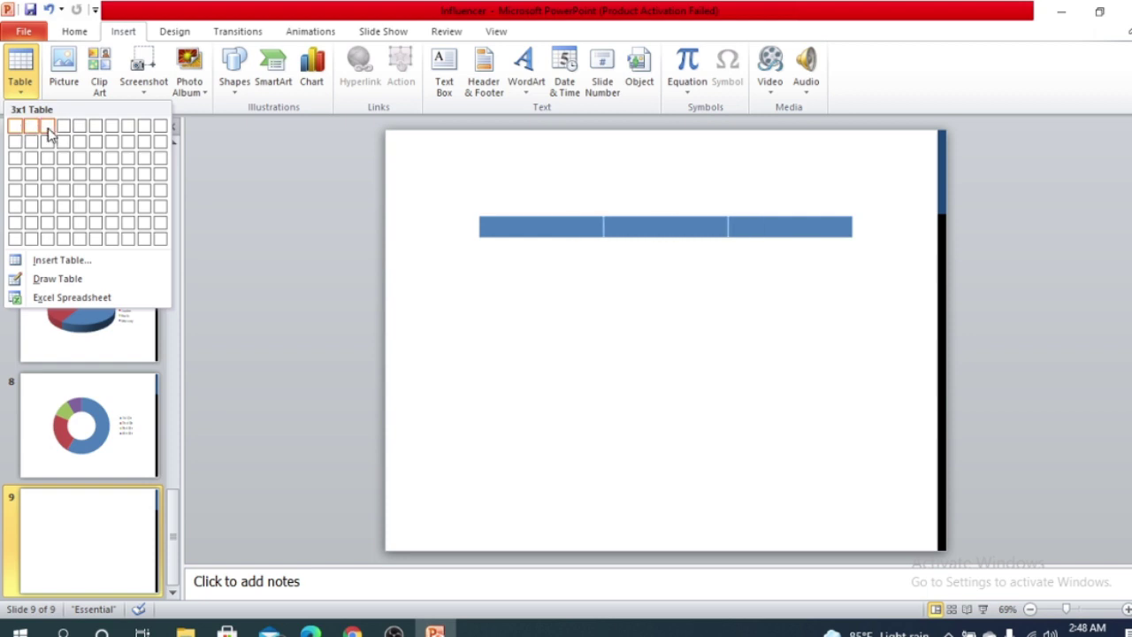
click(48, 202)
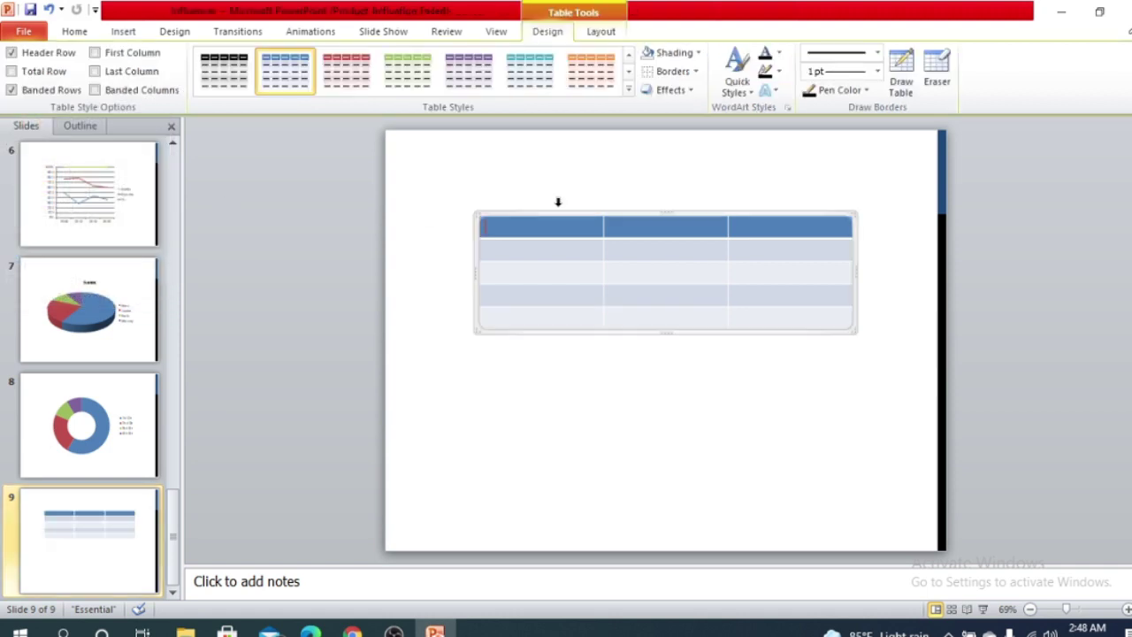
Move the table lower on the slide and apply the black-header Medium table style
drag(659, 212, 657, 266)
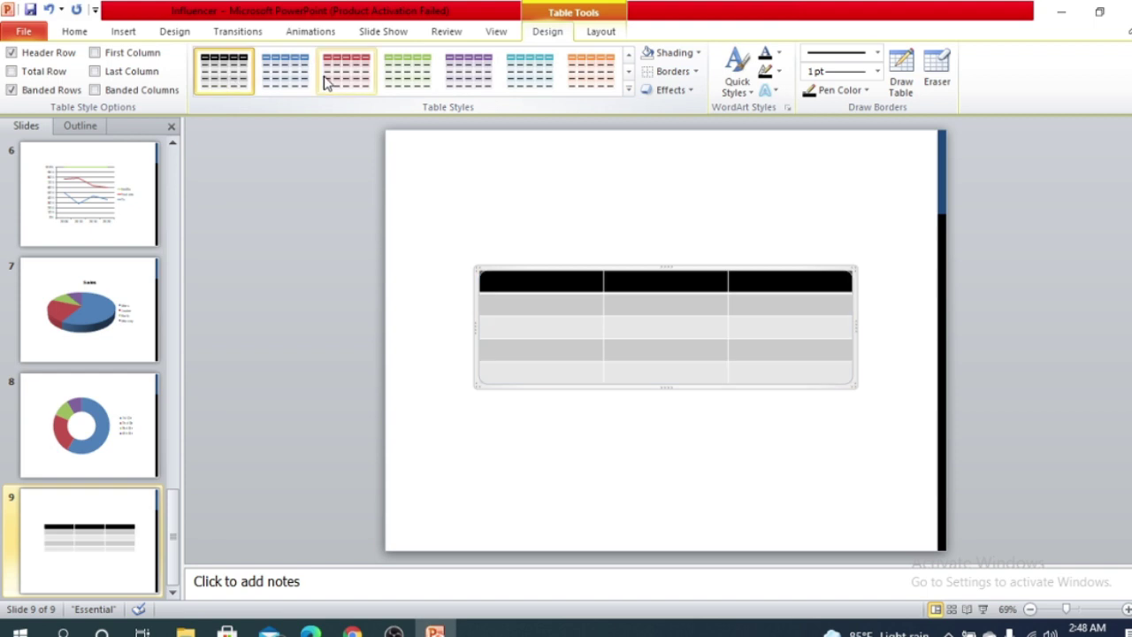
click(407, 72)
click(630, 92)
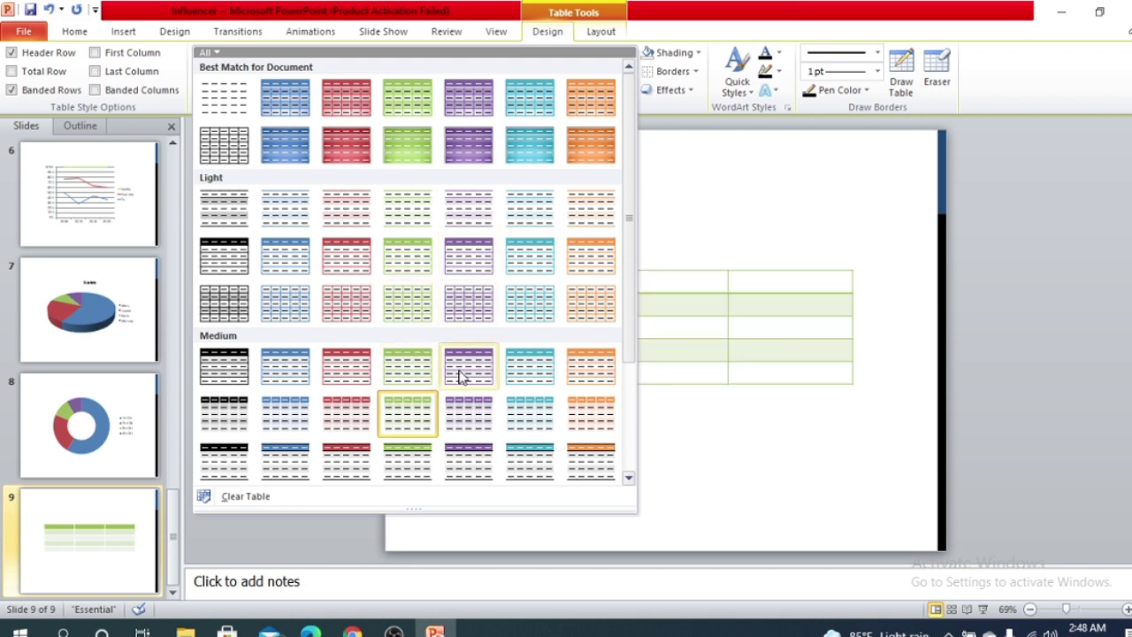
scroll(485, 451, down, 3)
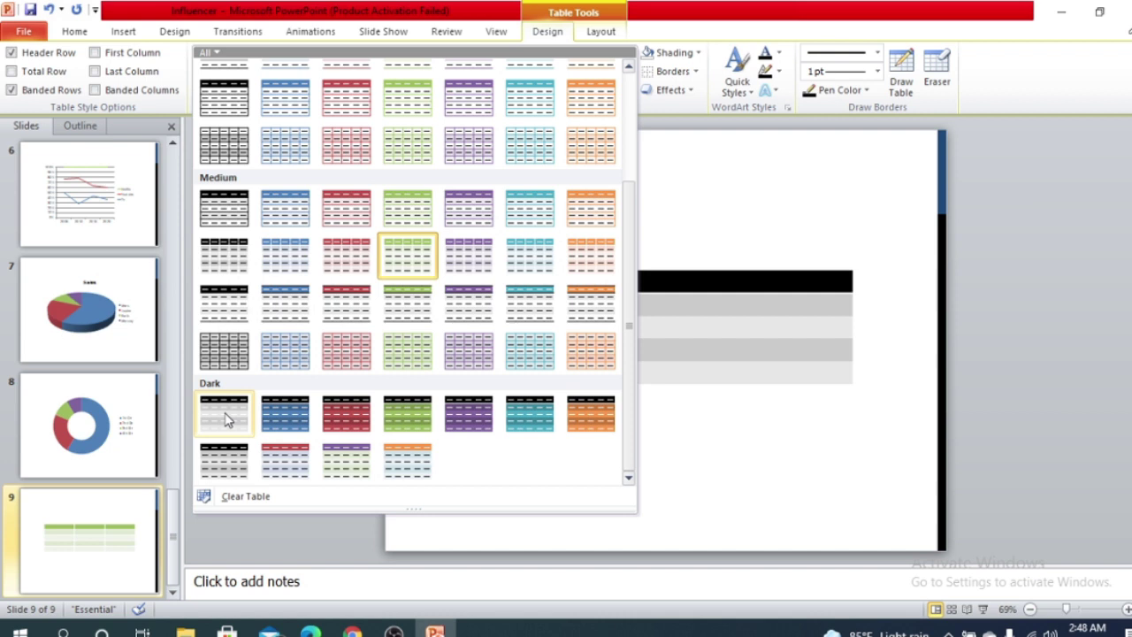
click(217, 310)
click(530, 294)
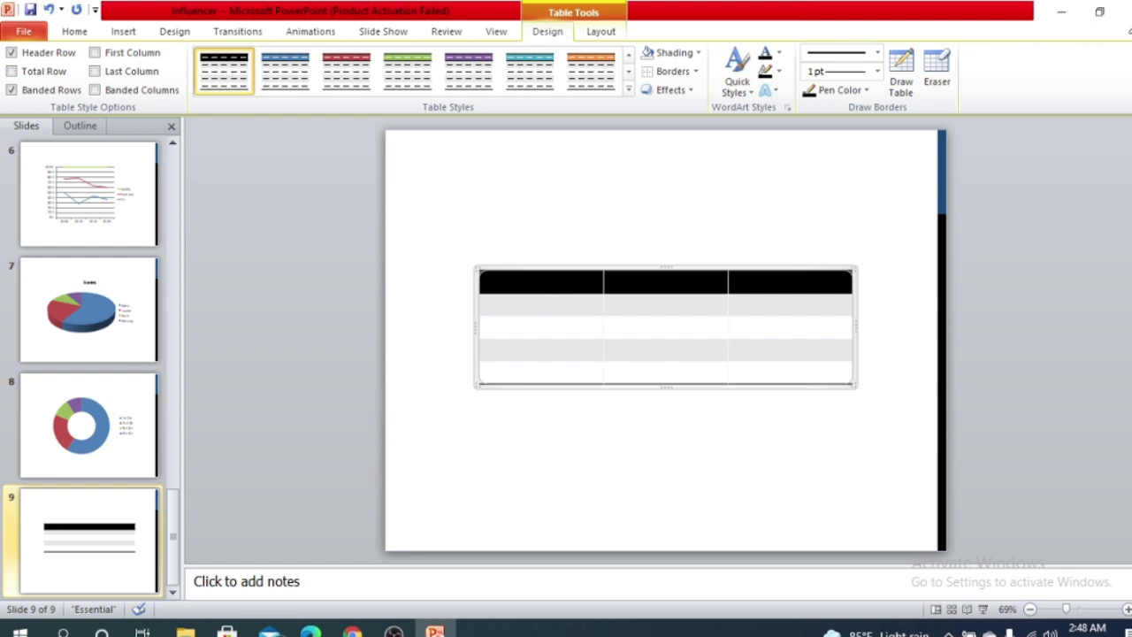
Type the header row: Facebook, Whats app, Instagram
text(Facebook)
click(662, 281)
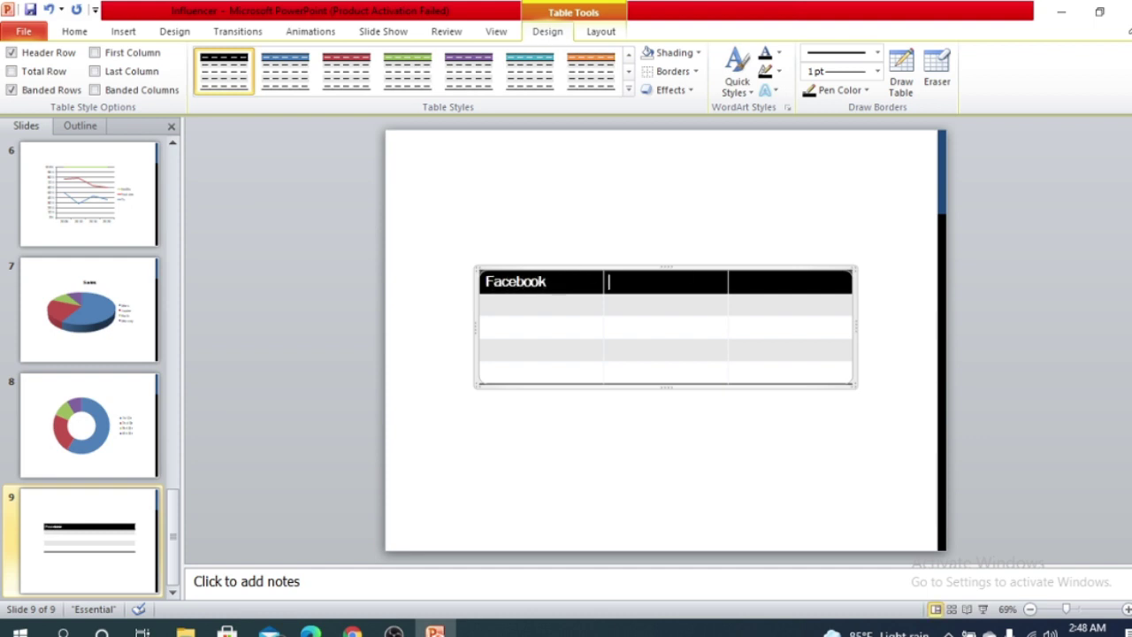
text(Whats app)
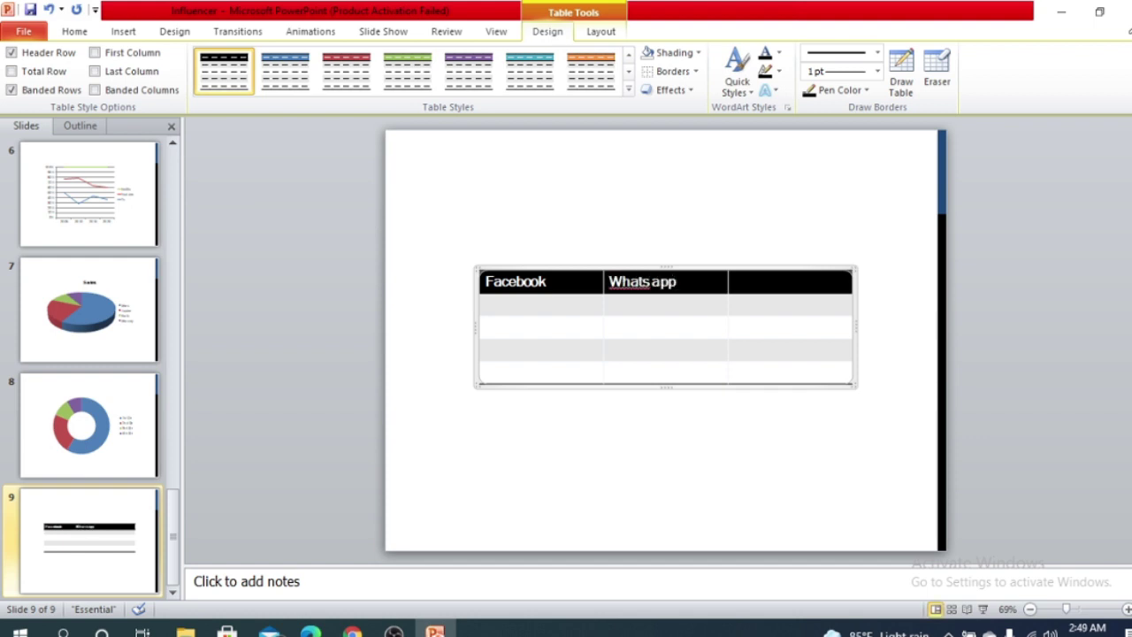
click(733, 281)
text(Instagram)
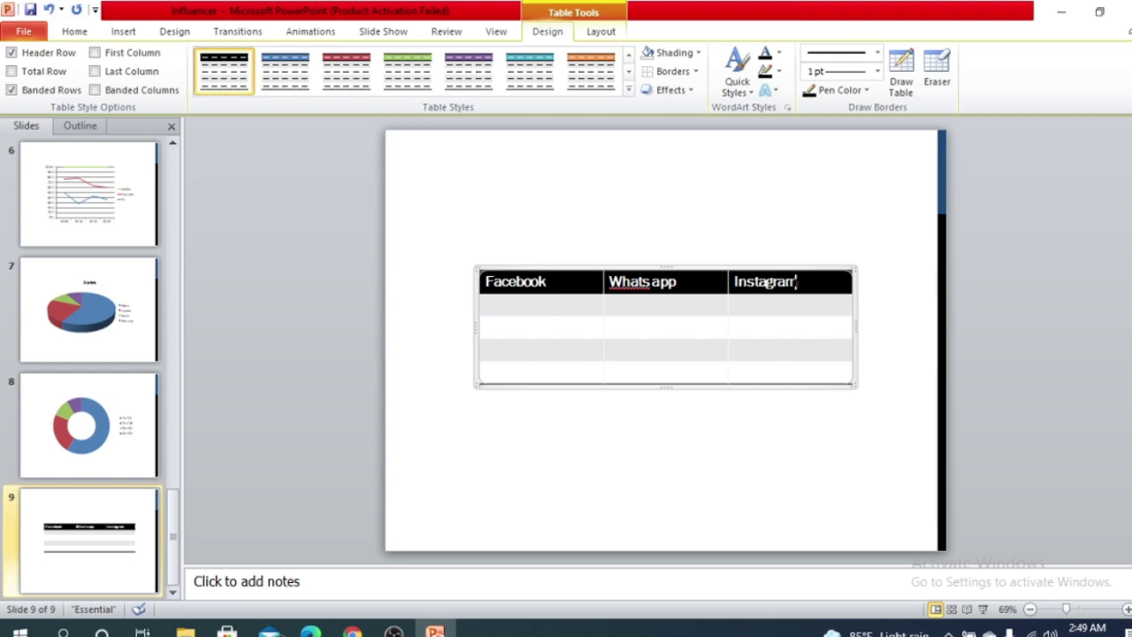
Fill the first body row with Influencer, Link and Story
click(528, 306)
text(influencer)
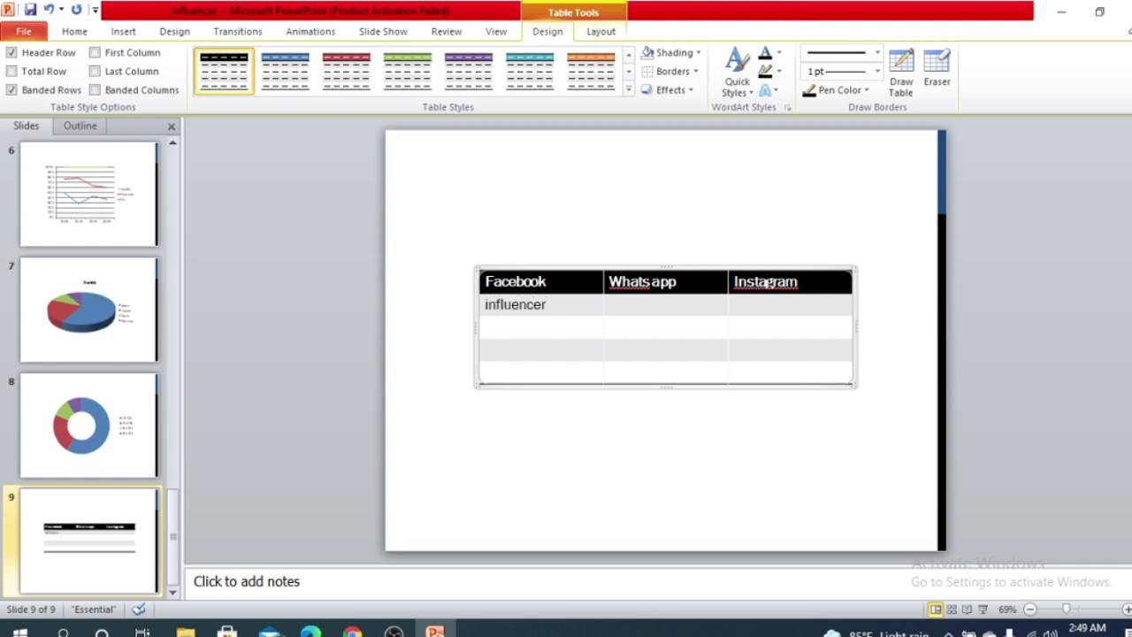
text(=70%)
key(BackSpace)
key(BackSpace)
key(BackSpace)
key(BackSpace)
key(Tab)
text(Link)
key(Tab)
text(Story)
key(Tab)
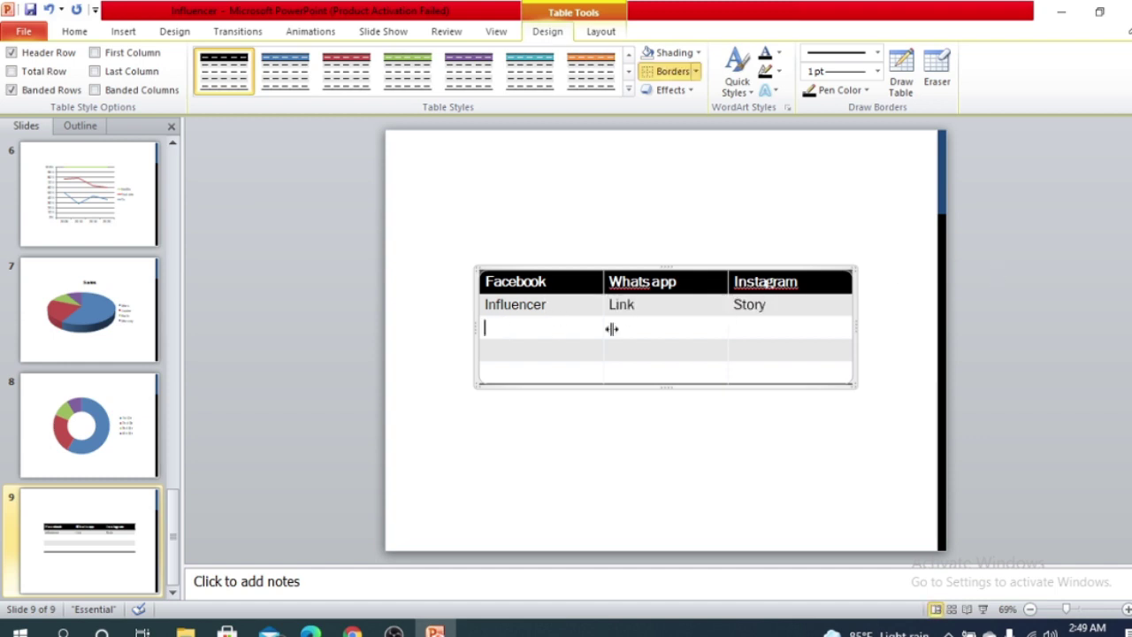
Move through the empty body cells and check spelling suggestions for Instagram
click(611, 328)
click(743, 323)
click(673, 351)
click(531, 353)
click(775, 355)
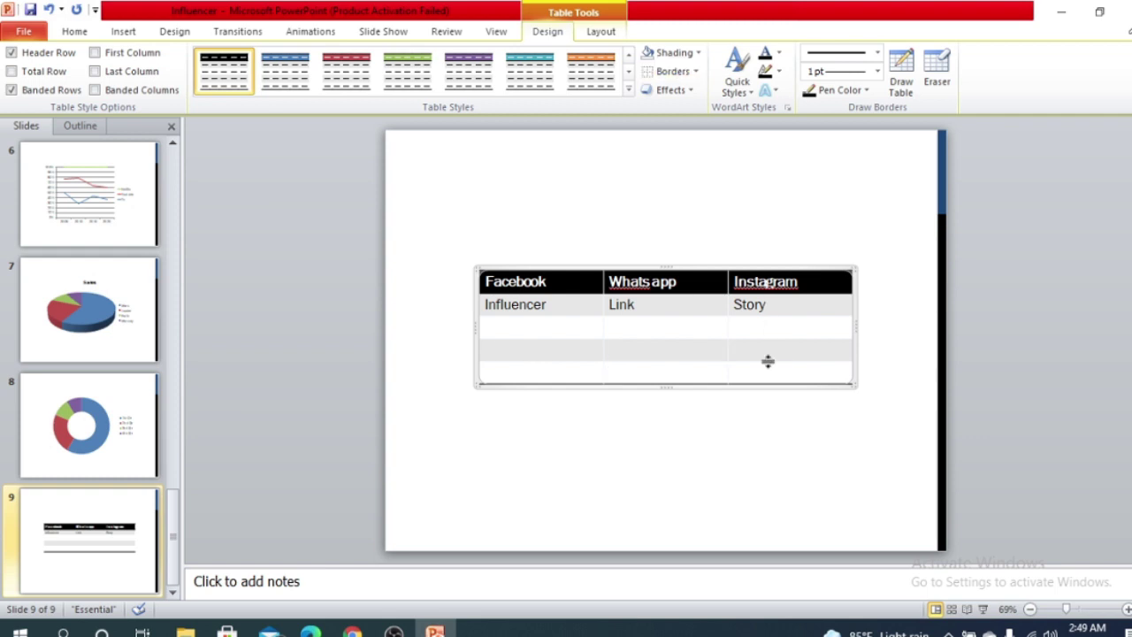
click(761, 373)
click(682, 370)
click(646, 328)
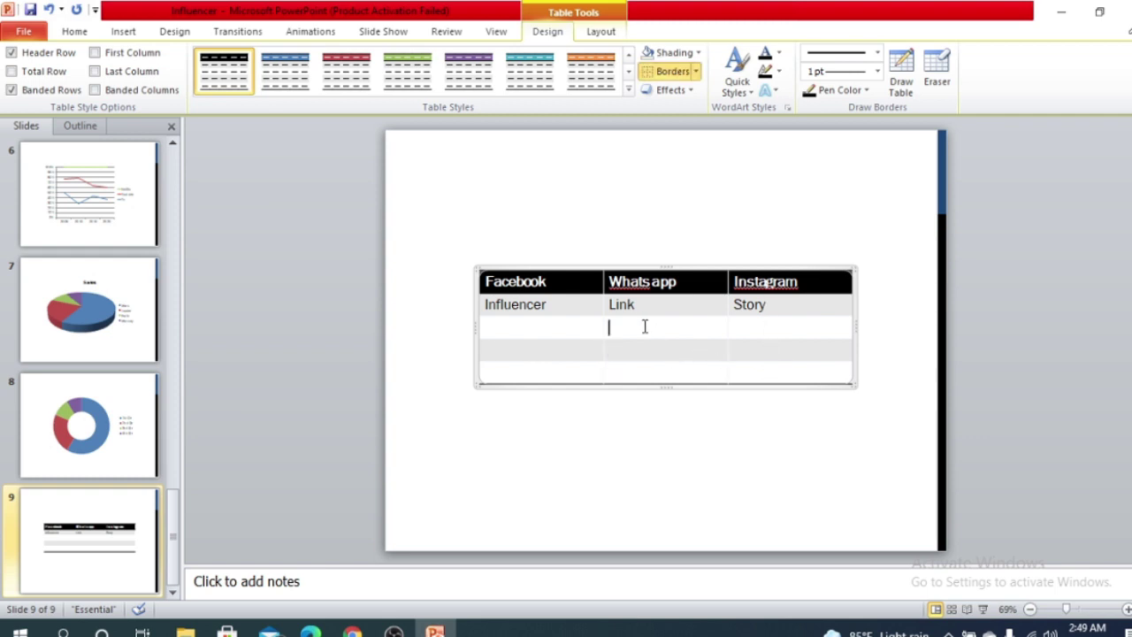
click(560, 326)
click(517, 374)
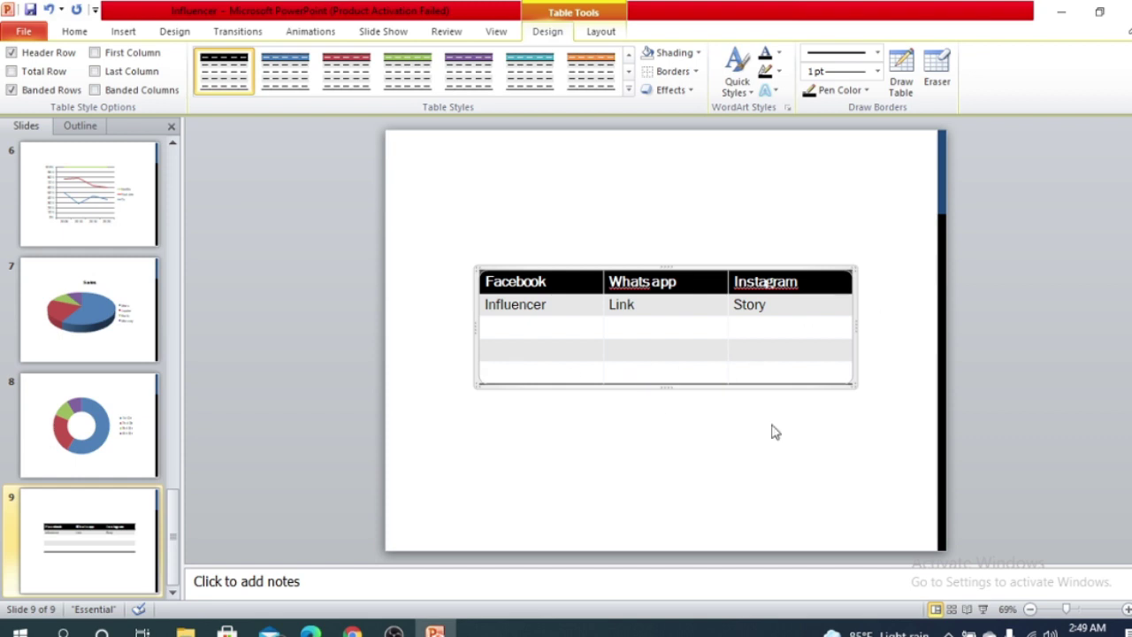
right_click(792, 281)
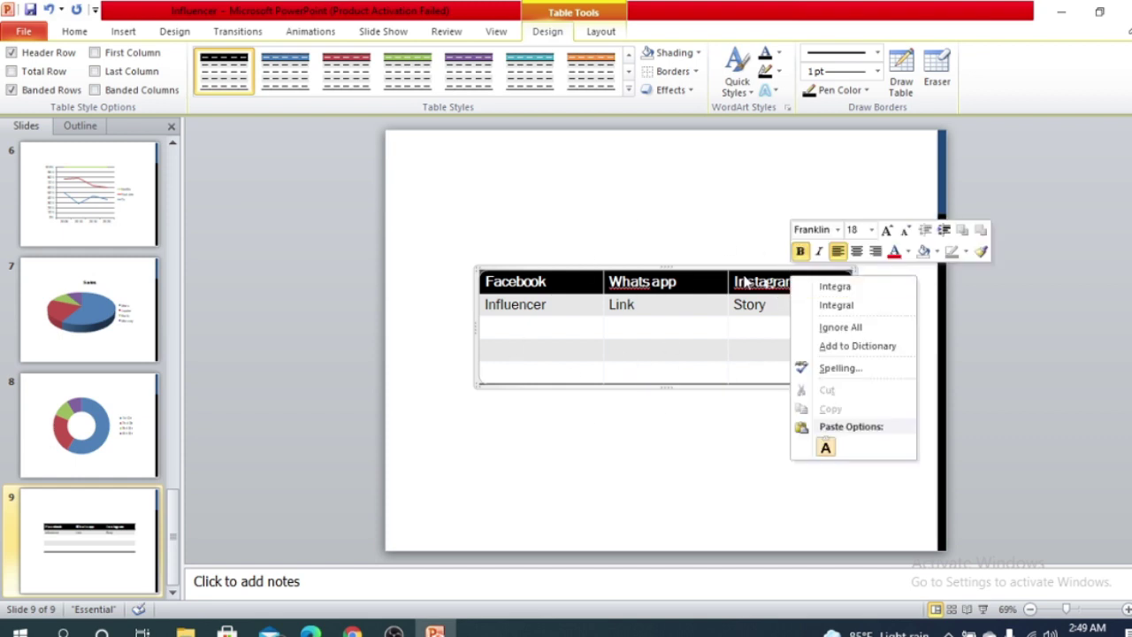
key(Escape)
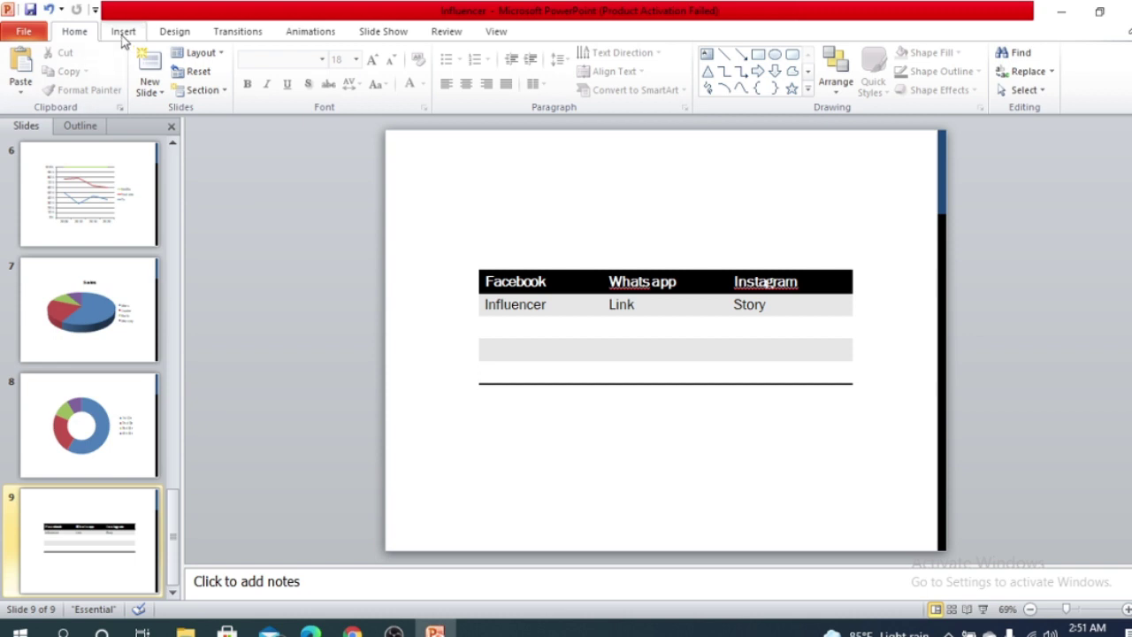
Draw an empty table box below the existing table with Draw Table
click(123, 34)
click(23, 88)
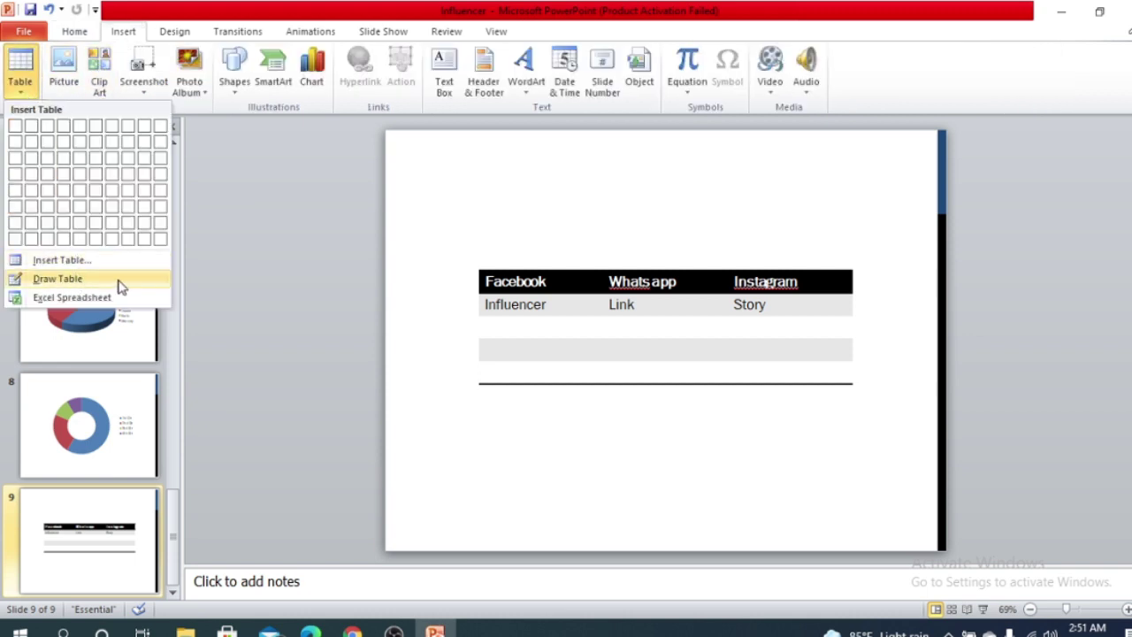
click(121, 286)
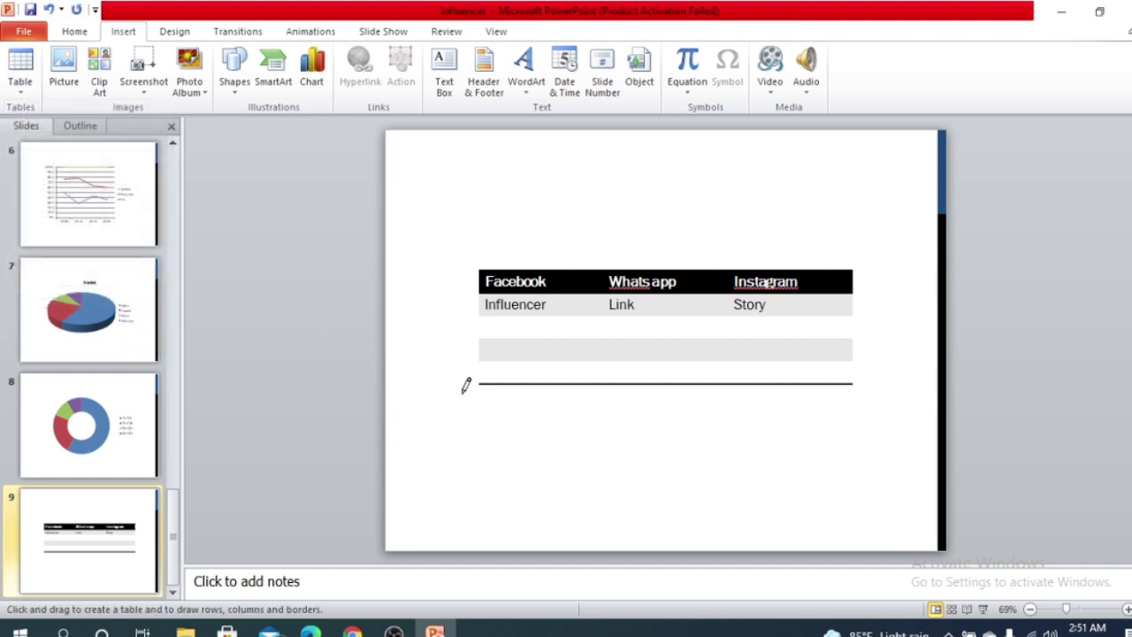
mouse_move(462, 390)
mouse_down()
mouse_move(614, 427)
mouse_move(887, 463)
mouse_move(874, 492)
mouse_up()
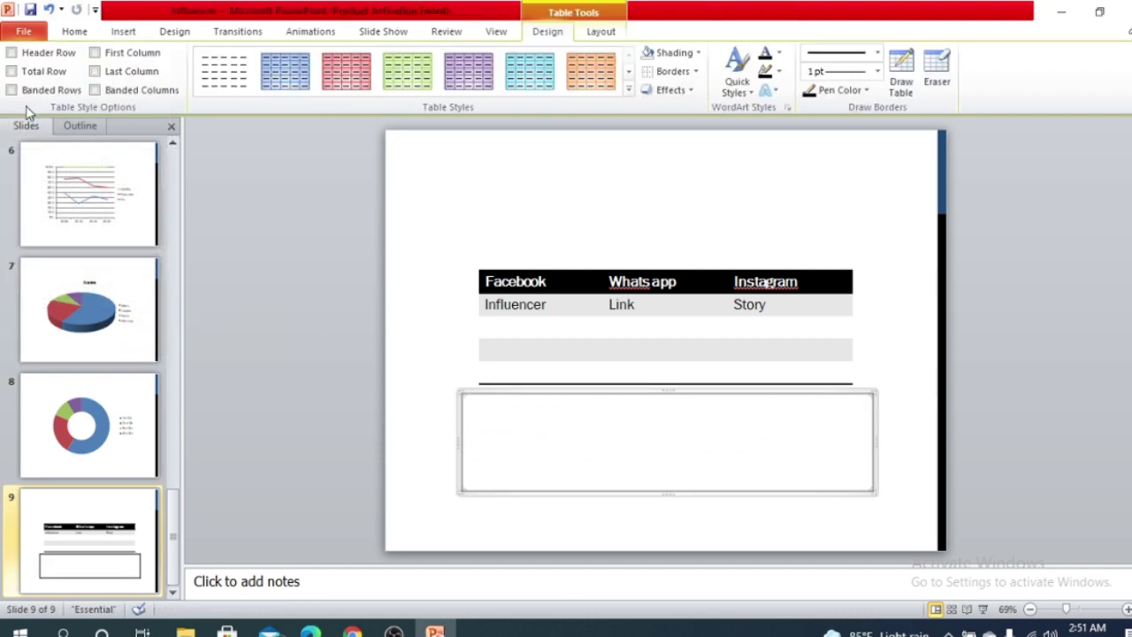
Turn on First Column and Last Column emphasis for the new table, then reselect the upper table
click(95, 53)
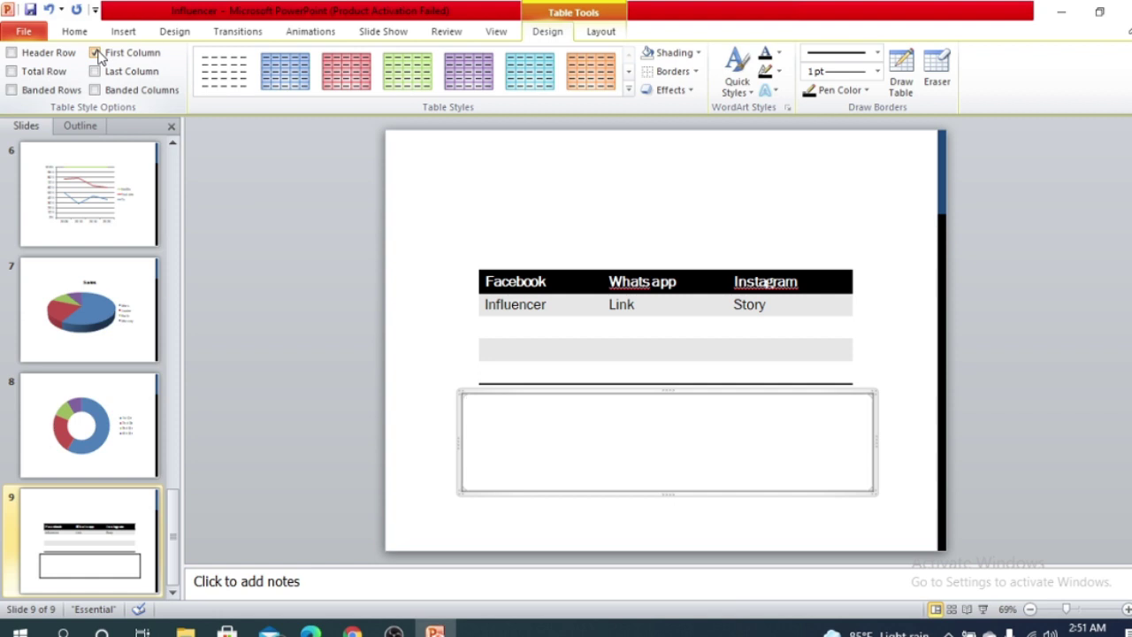
click(95, 53)
click(96, 72)
click(96, 53)
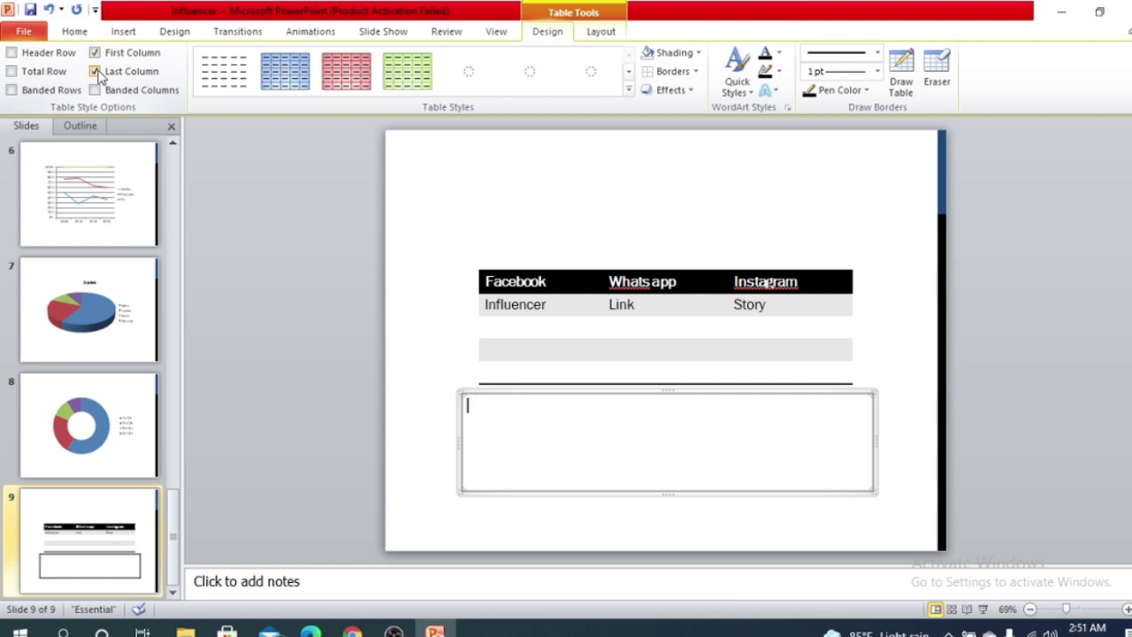
click(766, 283)
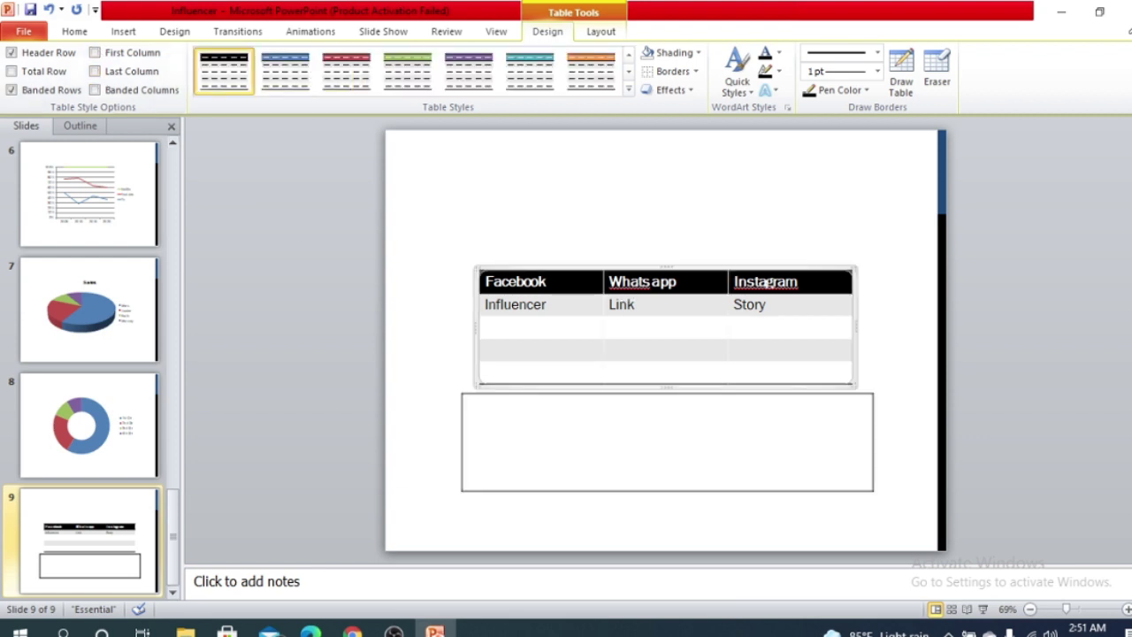
Try First Column, Last Column and Total Row options on the upper table, leaving all off
click(95, 54)
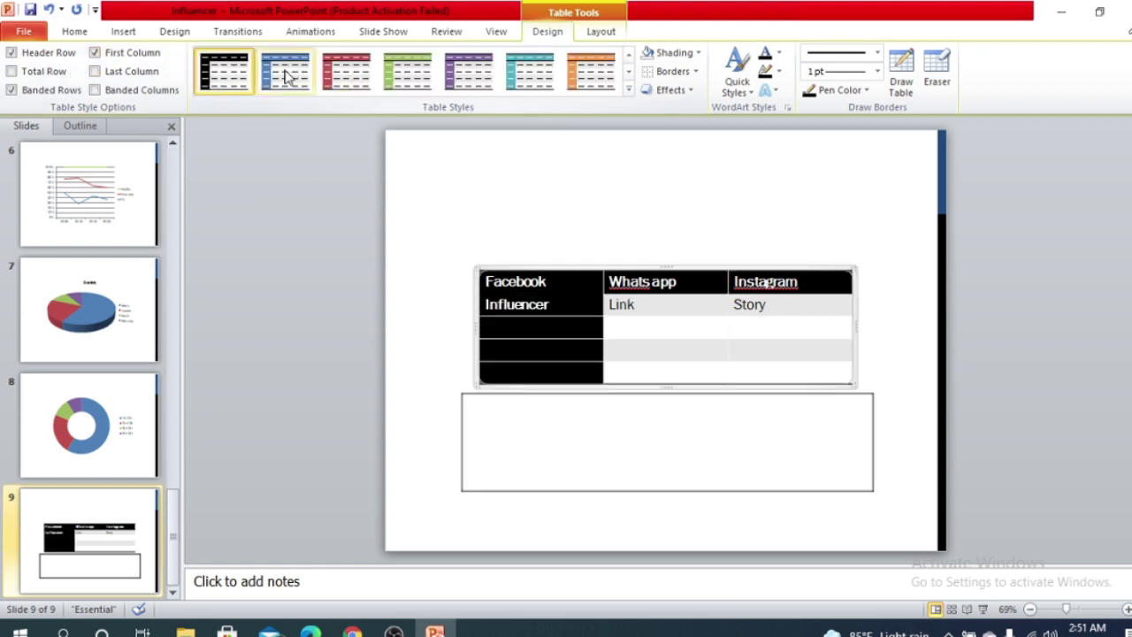
click(95, 53)
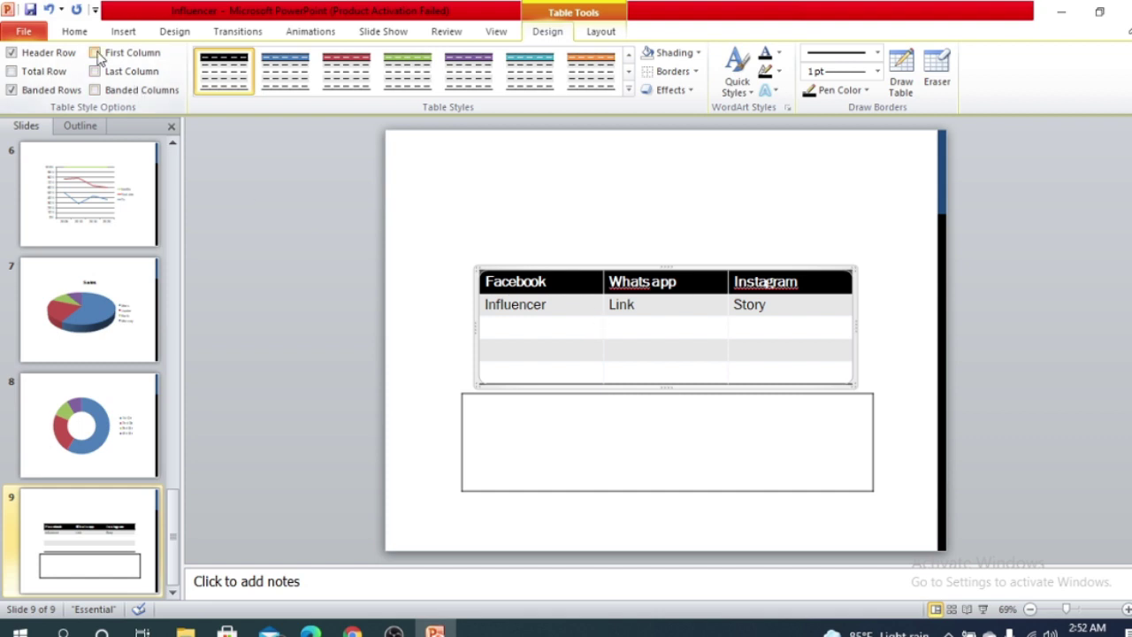
click(95, 53)
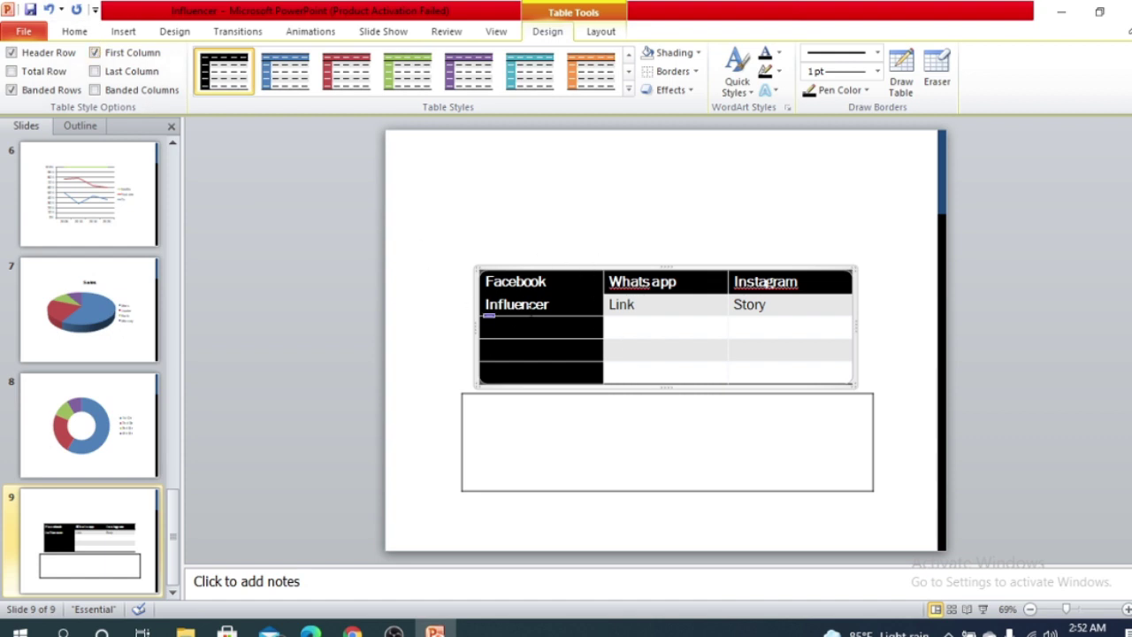
click(94, 53)
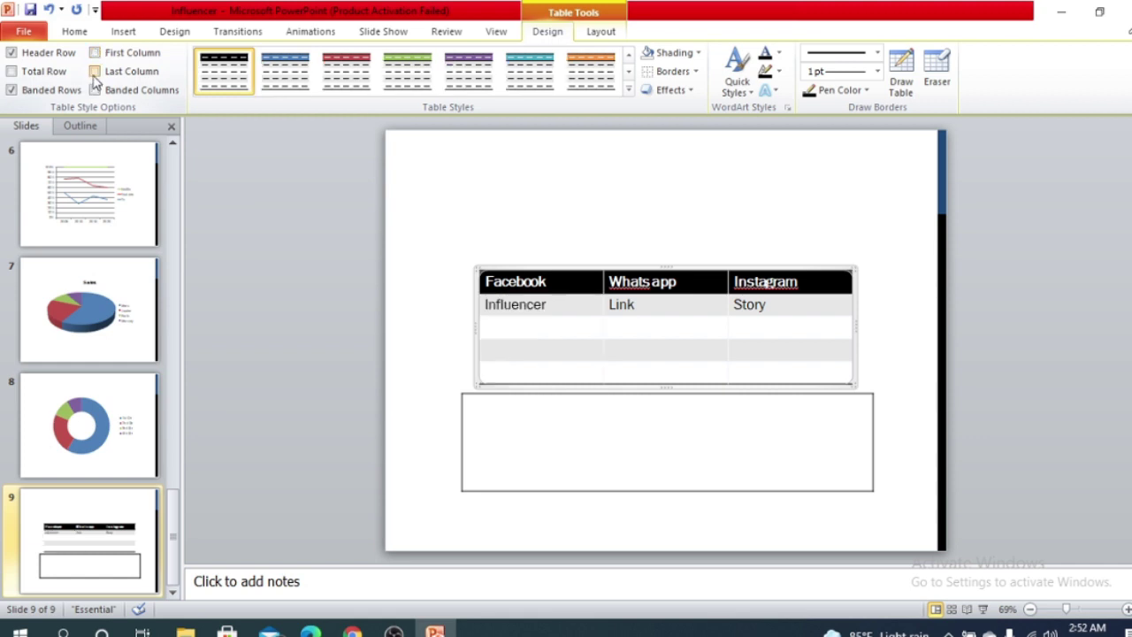
click(94, 72)
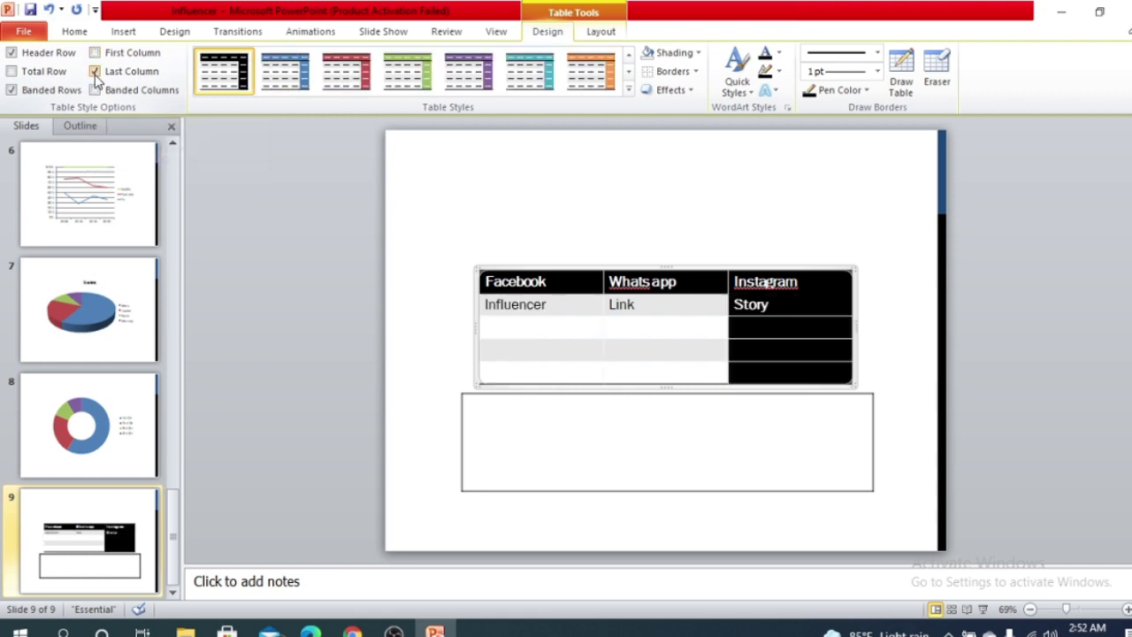
click(95, 71)
click(11, 71)
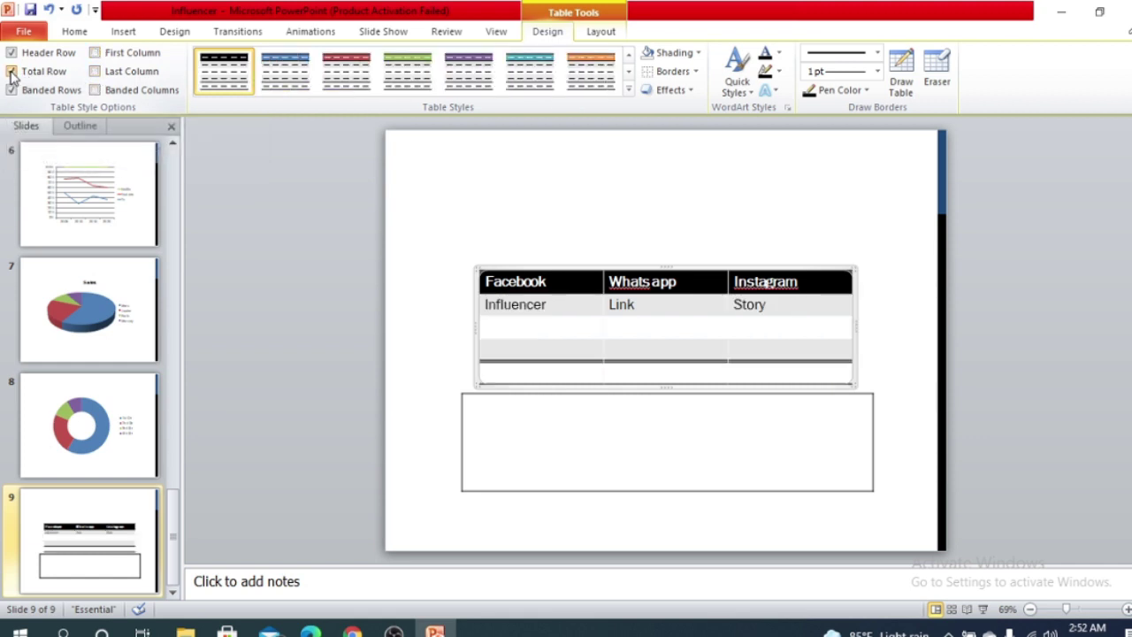
click(12, 72)
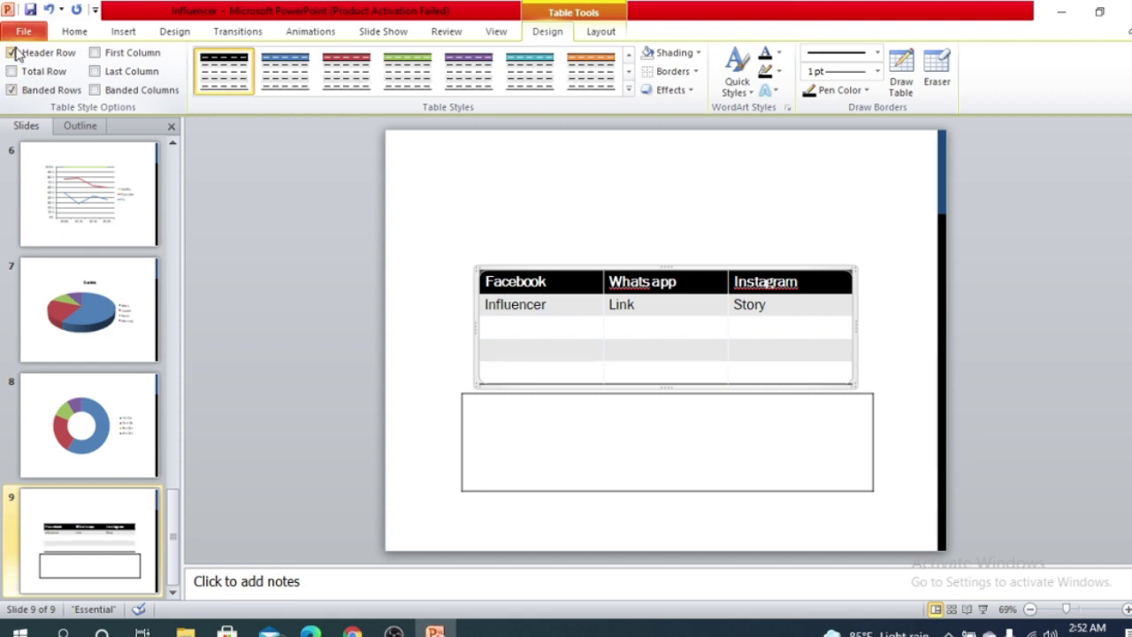
Toggle Header Row and Banded Rows repeatedly, leaving both turned on
click(11, 53)
click(11, 53)
click(12, 53)
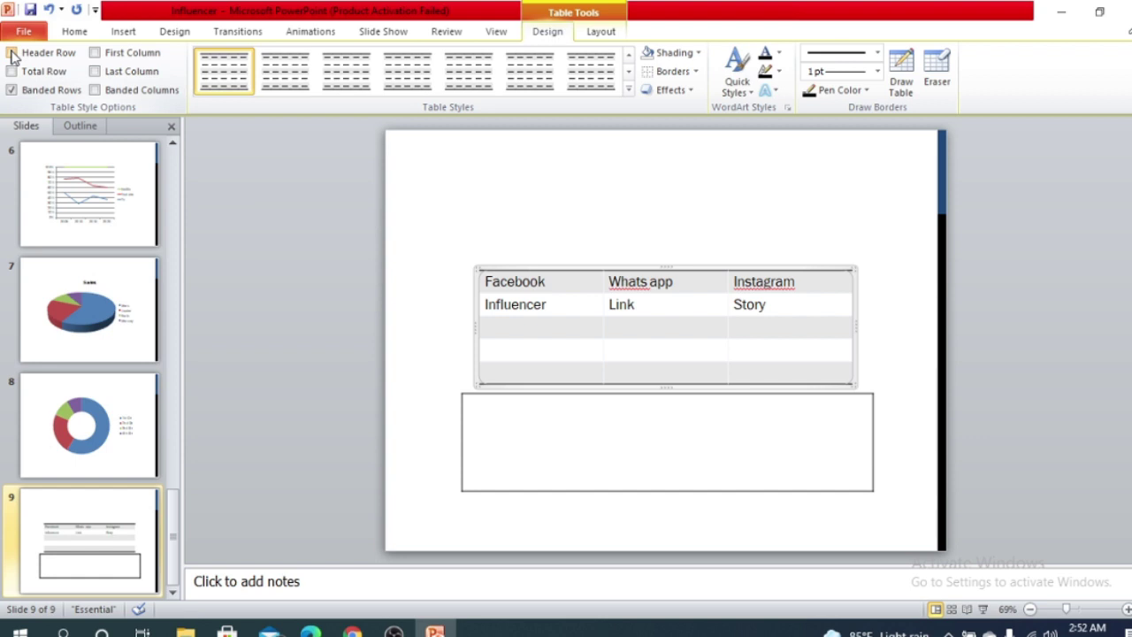
click(12, 53)
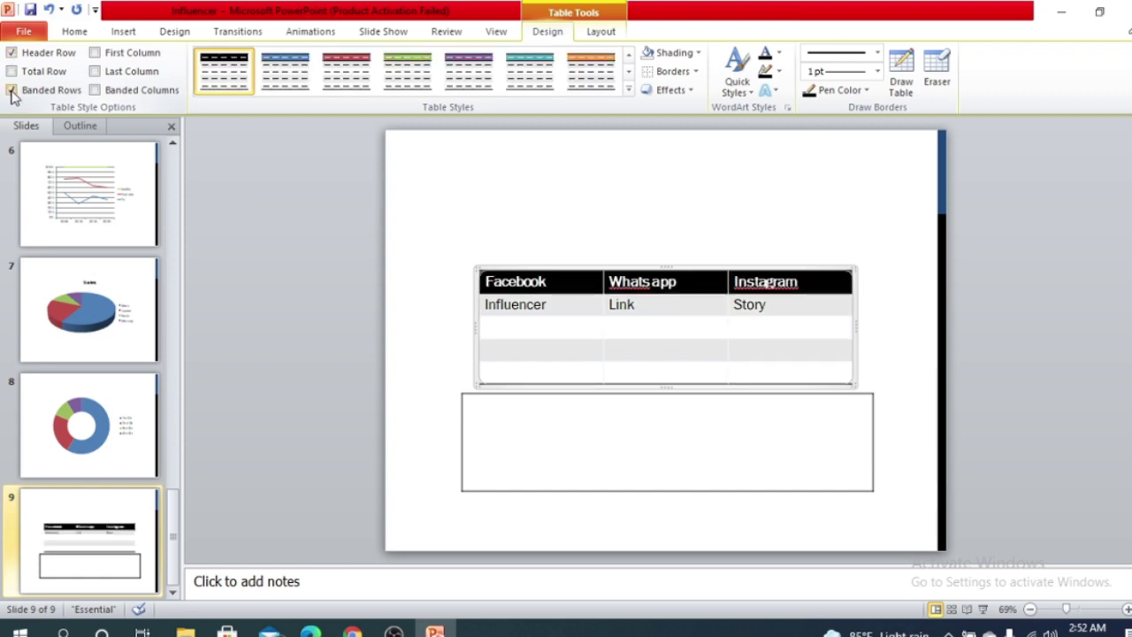
click(11, 90)
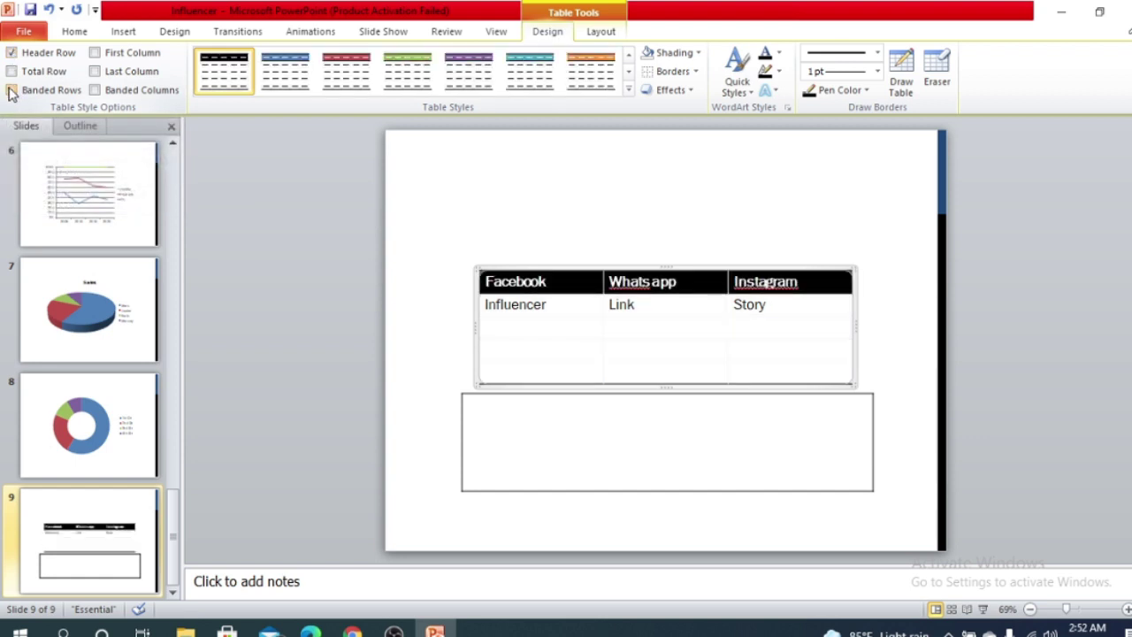
click(11, 91)
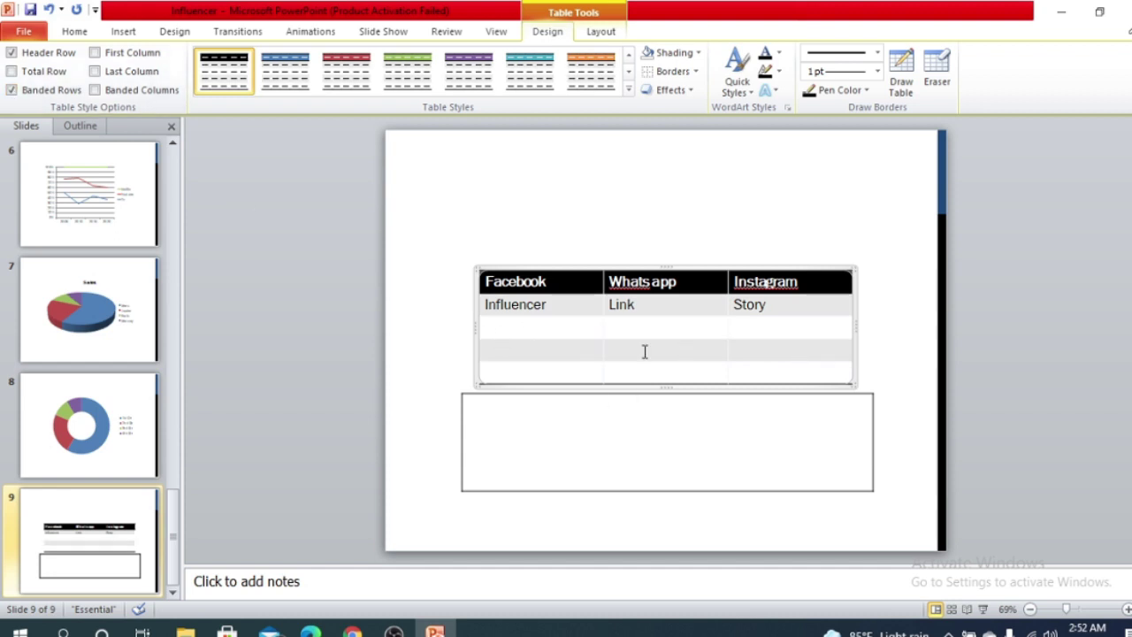
click(12, 90)
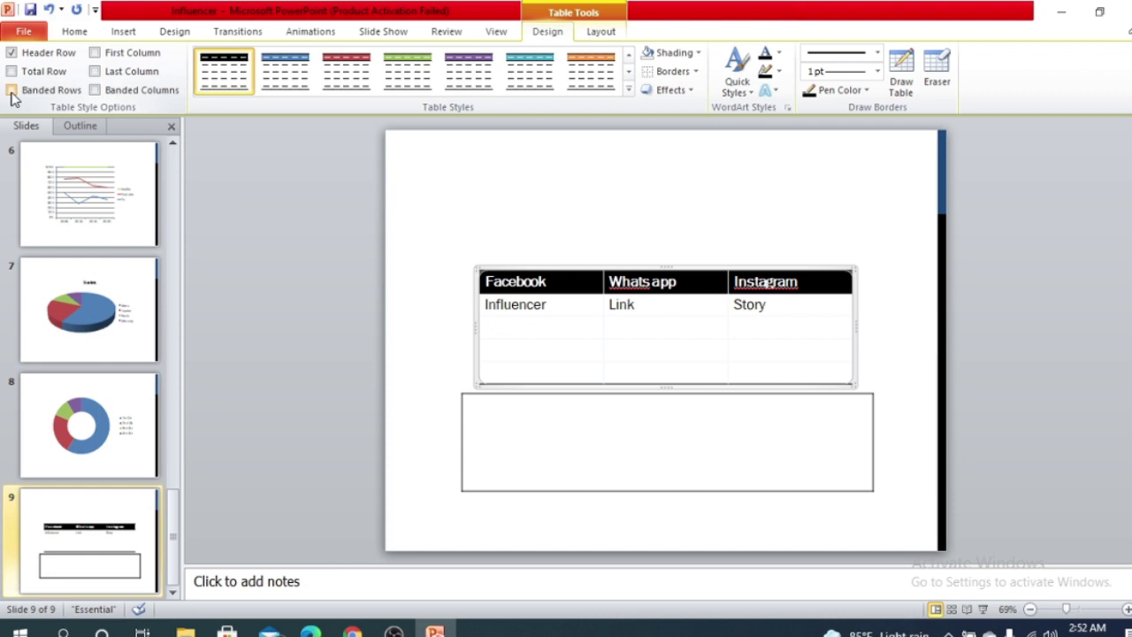
click(12, 91)
click(12, 90)
click(12, 90)
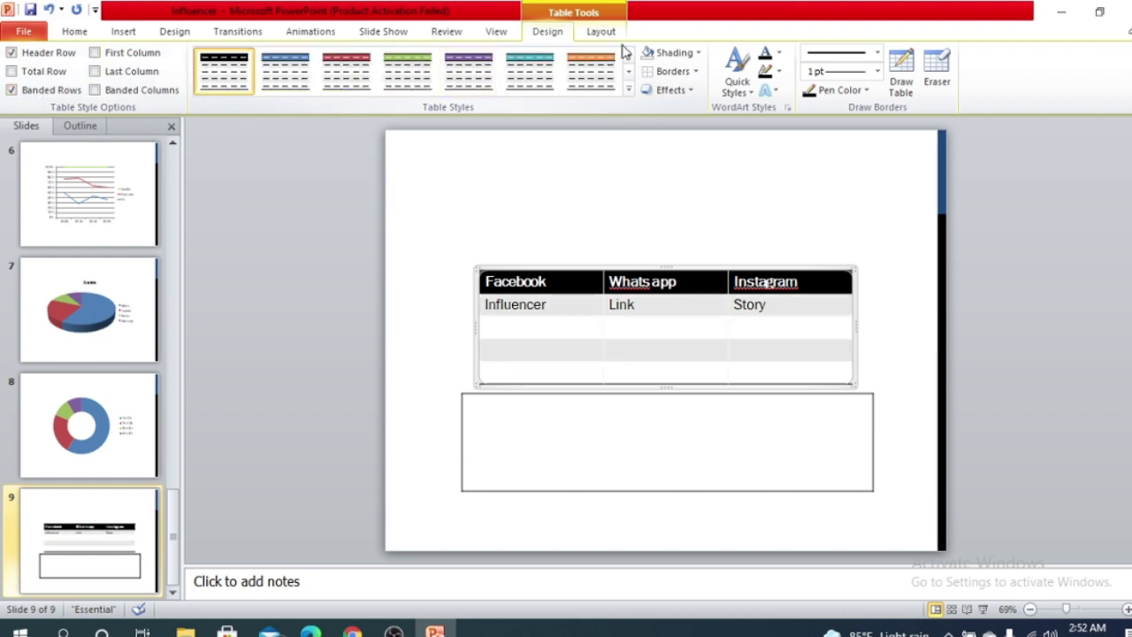
Insert a four-column, one-row table via Insert Table, then undo stretching it upward
click(121, 31)
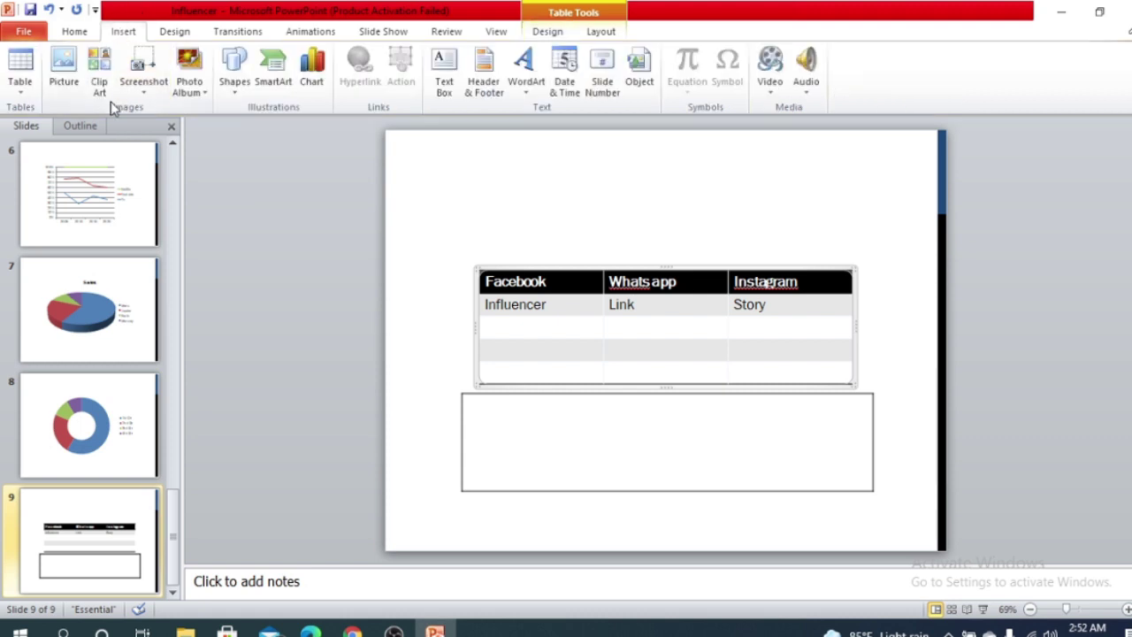
click(26, 92)
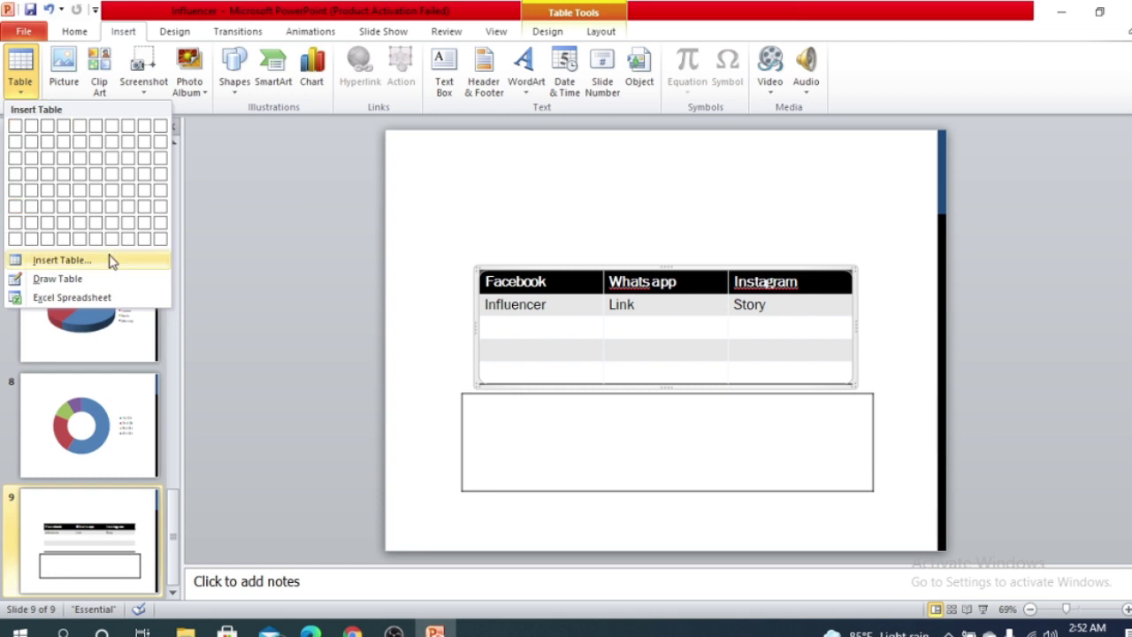
click(89, 261)
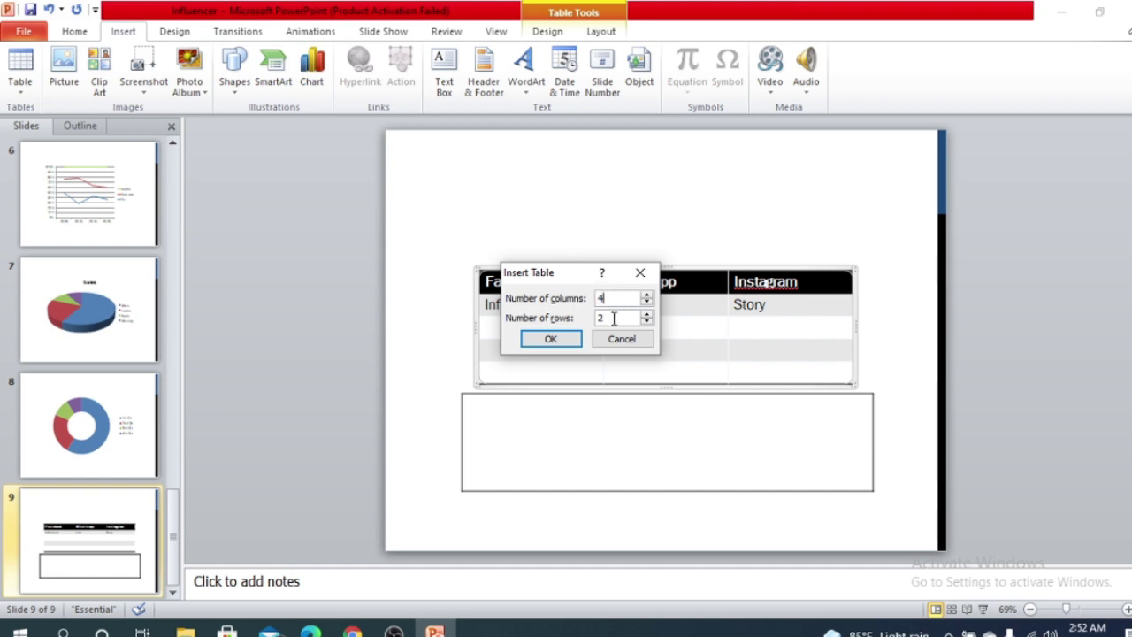
drag(614, 319, 556, 317)
text(10)
key(Return)
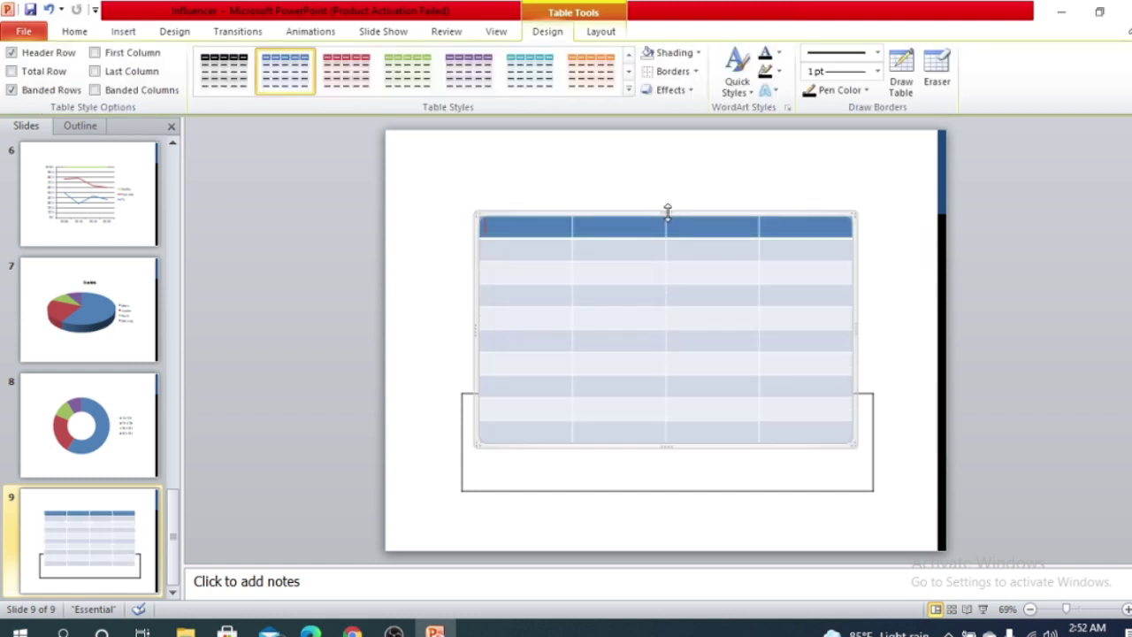
drag(659, 215, 646, 189)
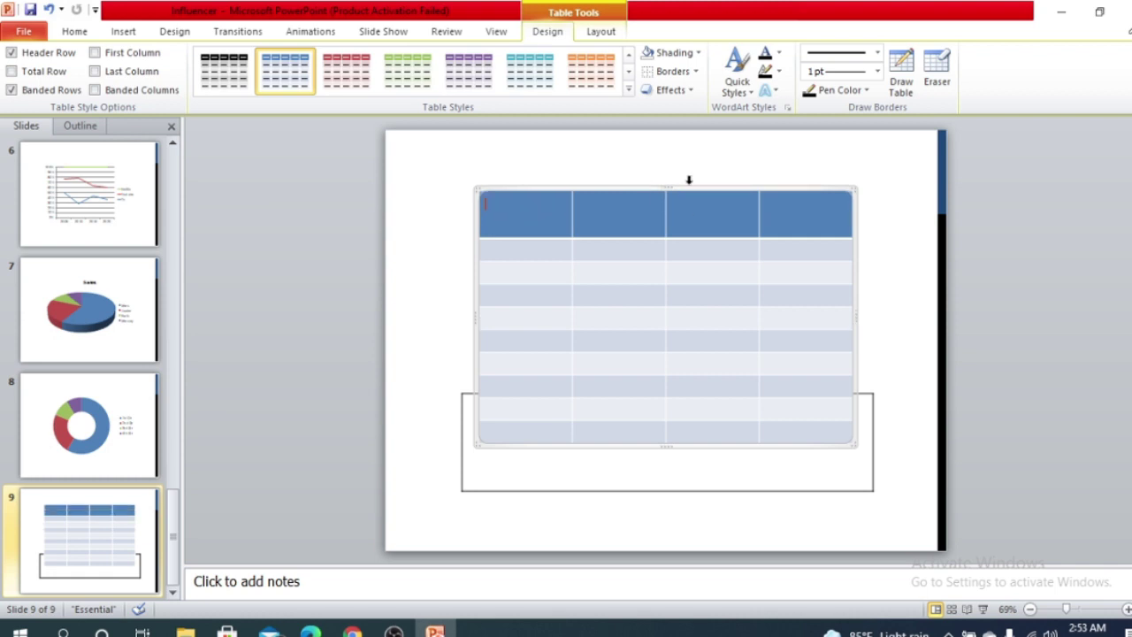
key(ctrl+z)
key(ctrl+z)
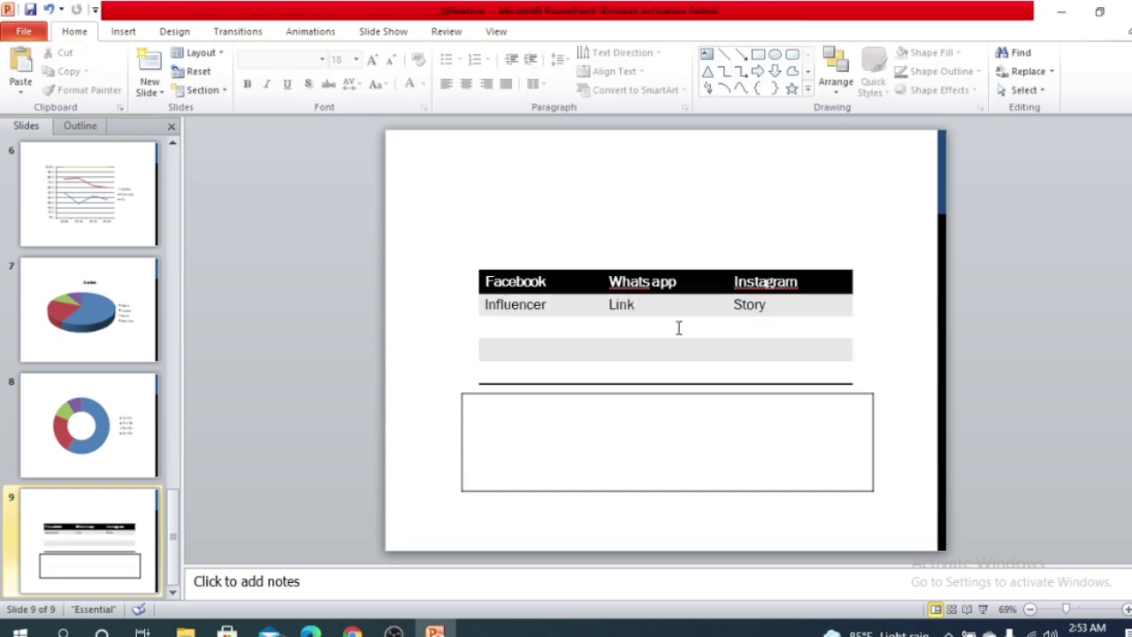
Delete the empty lower box and the old three-column table from slide 9
click(516, 393)
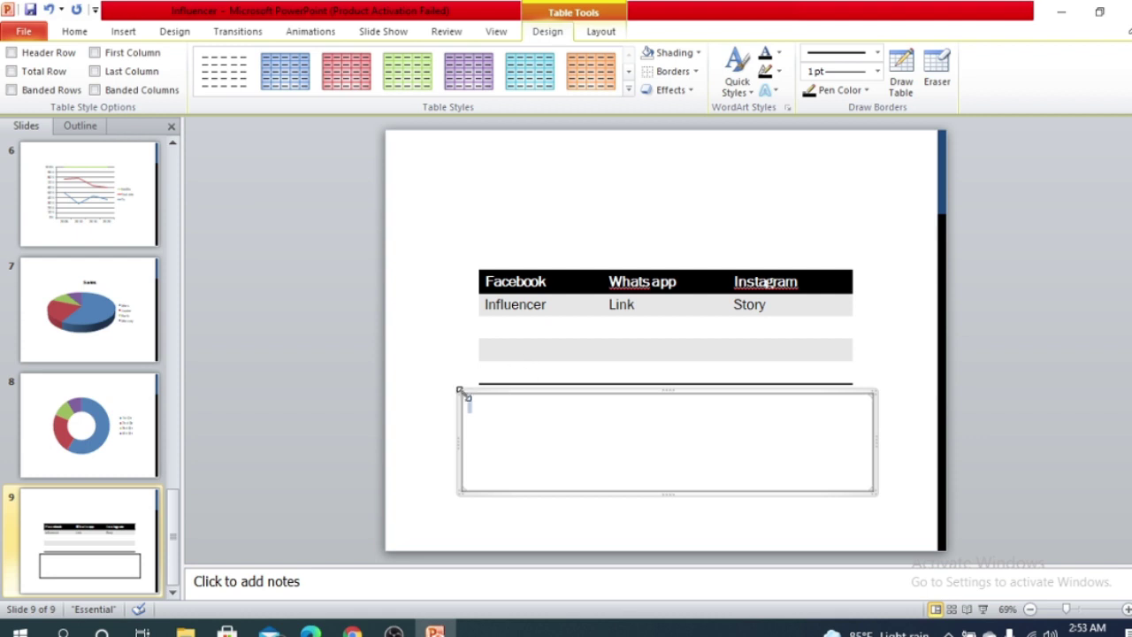
key(Delete)
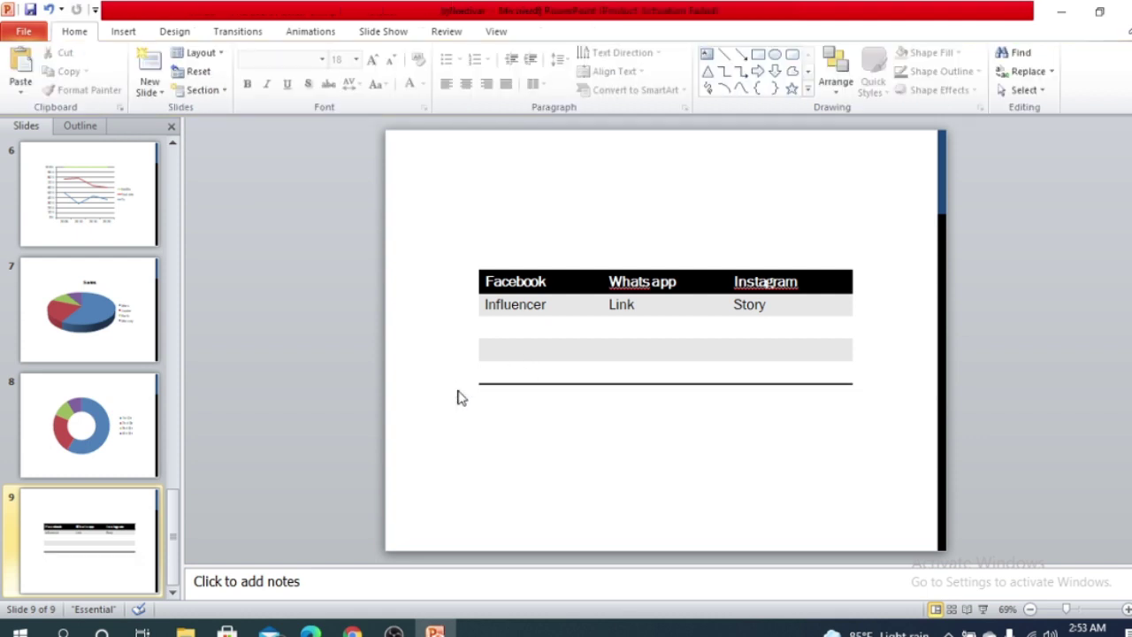
click(123, 32)
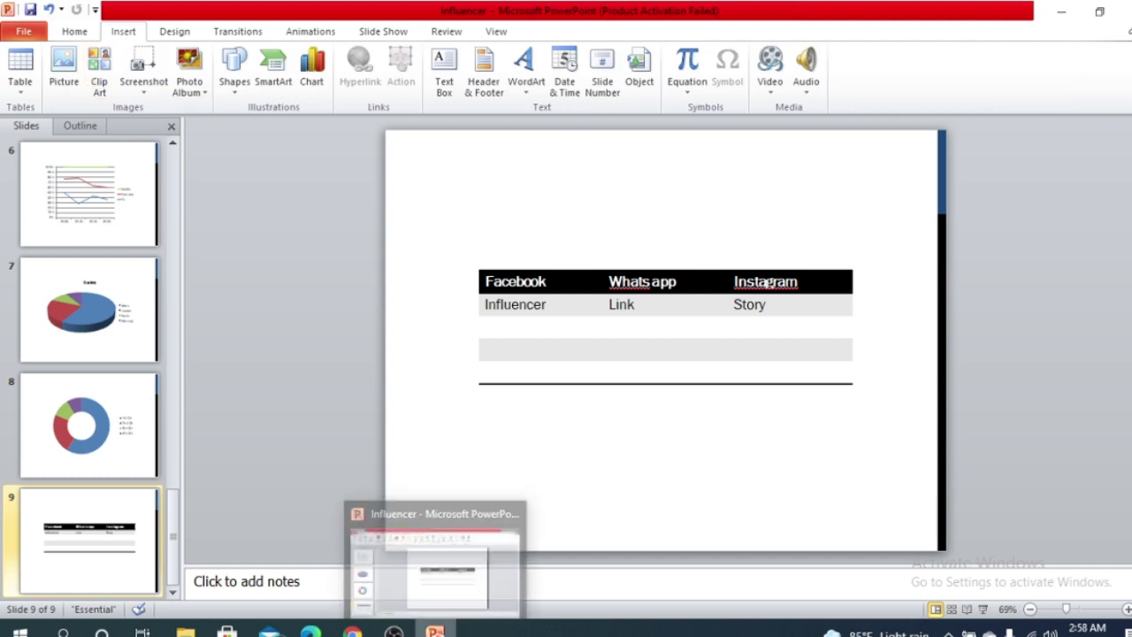
click(581, 265)
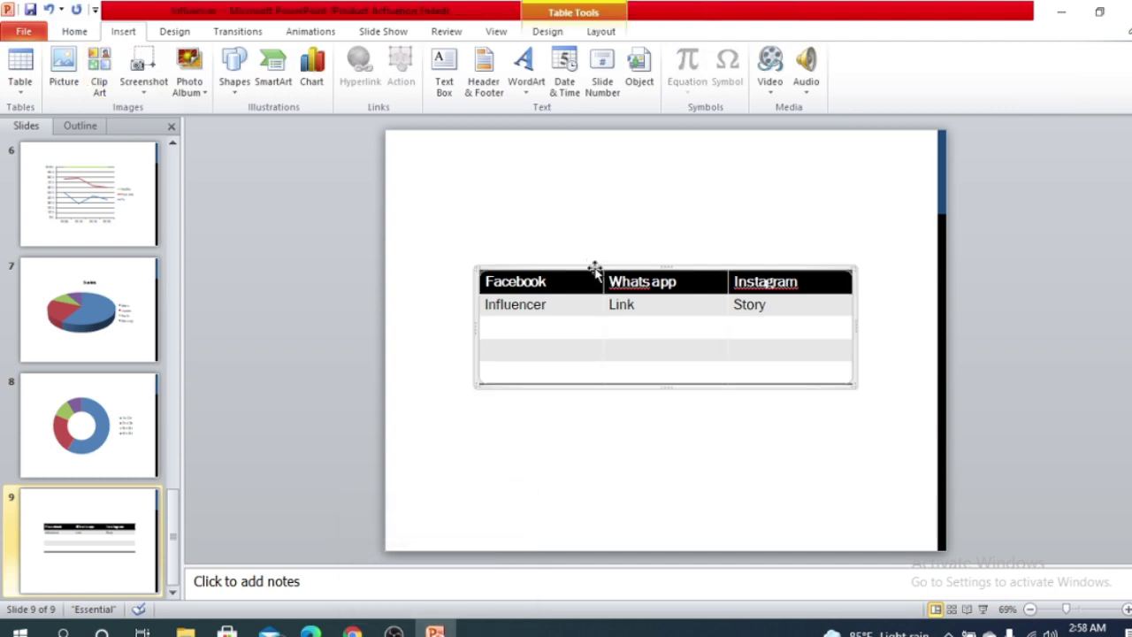
key(Delete)
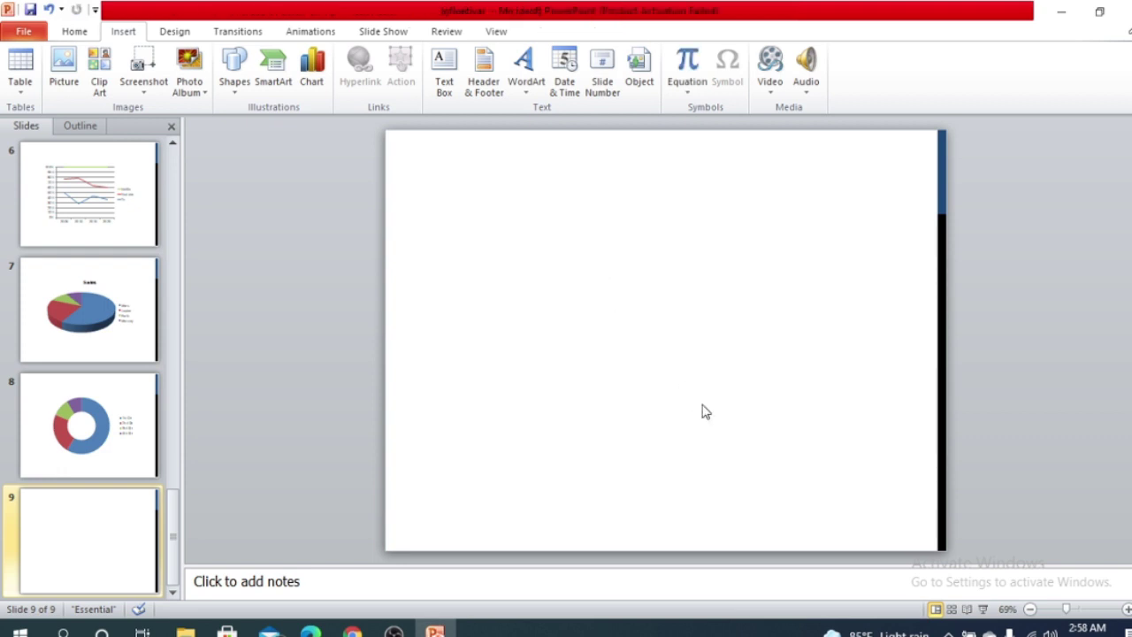
Embed an Excel Spreadsheet from the Table menu and dismiss the activation warning
click(20, 71)
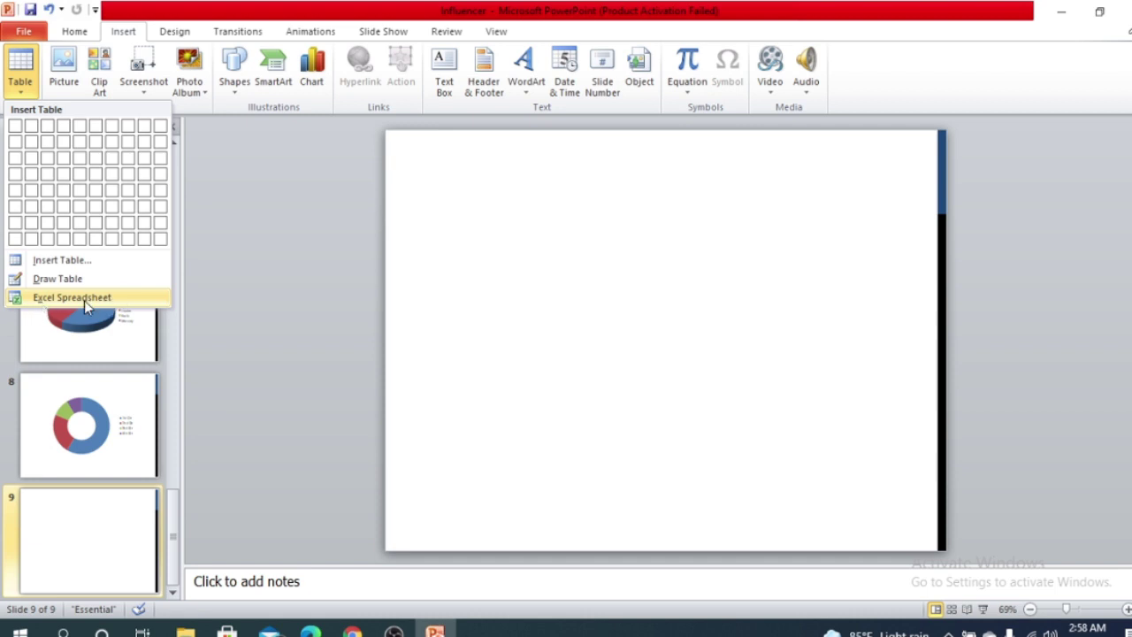
click(108, 299)
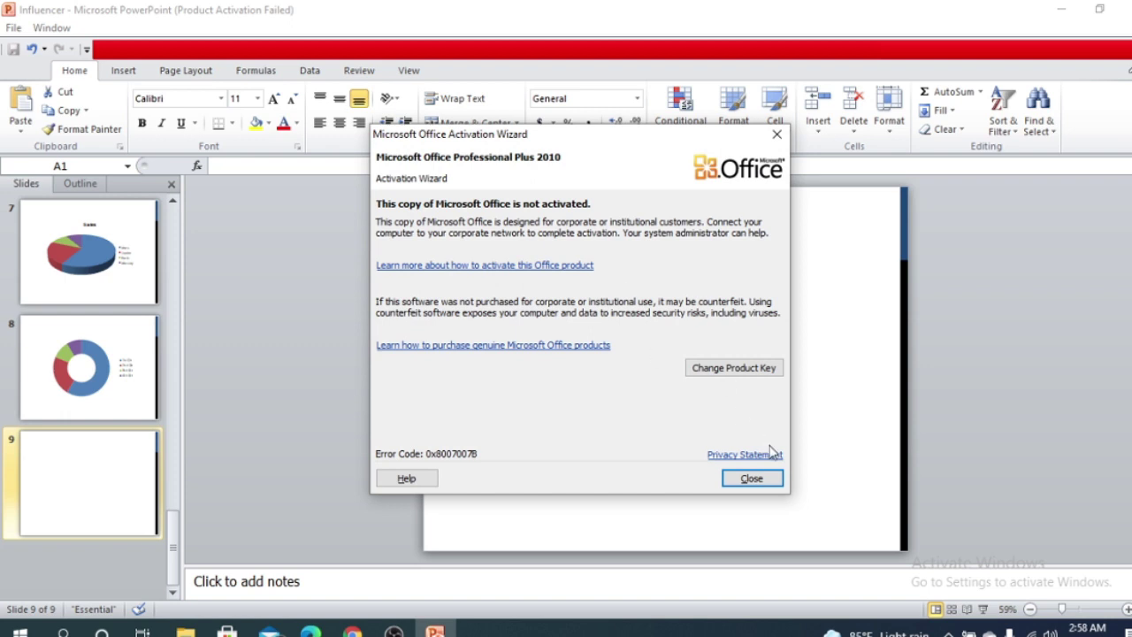
click(751, 479)
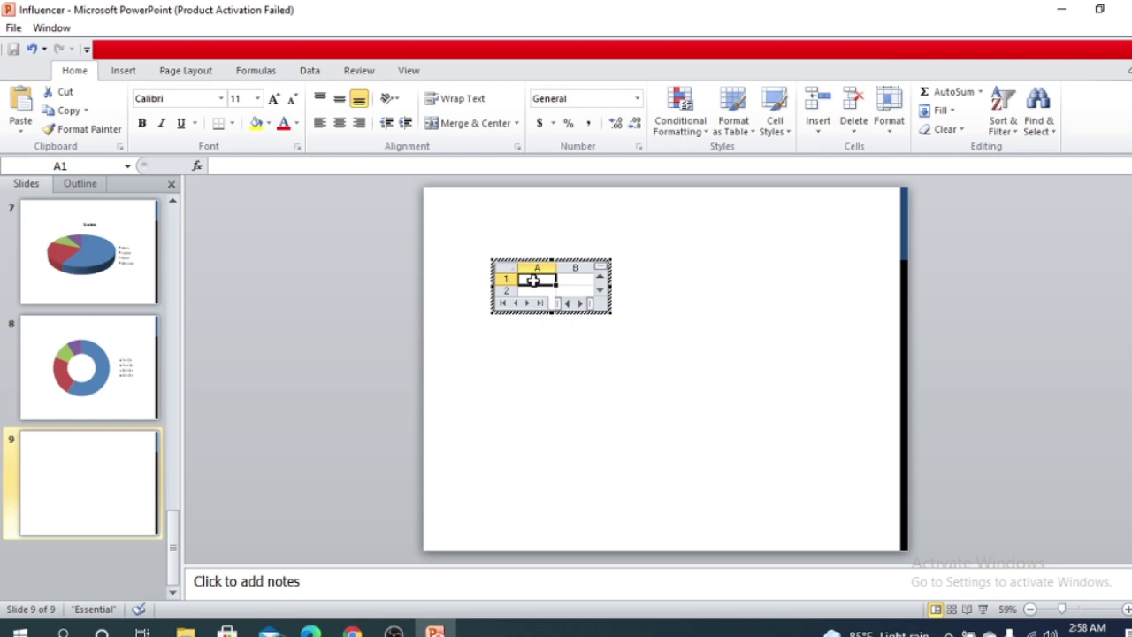
Check the active cell address and select cells B1 and A2 in the spreadsheet
click(84, 166)
click(547, 278)
click(570, 280)
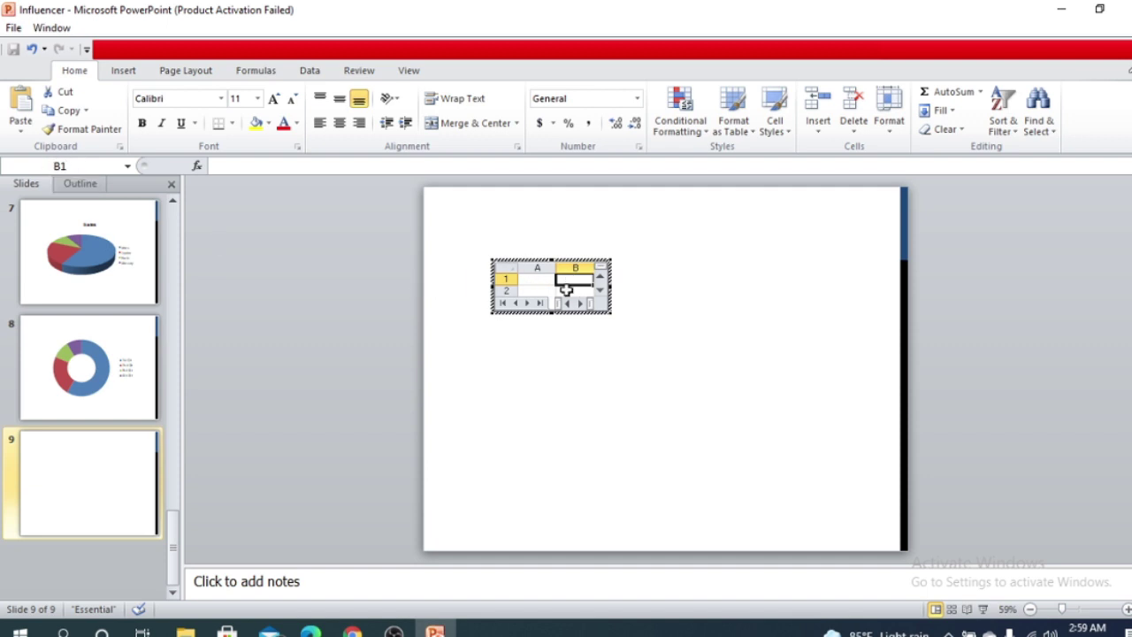
click(534, 289)
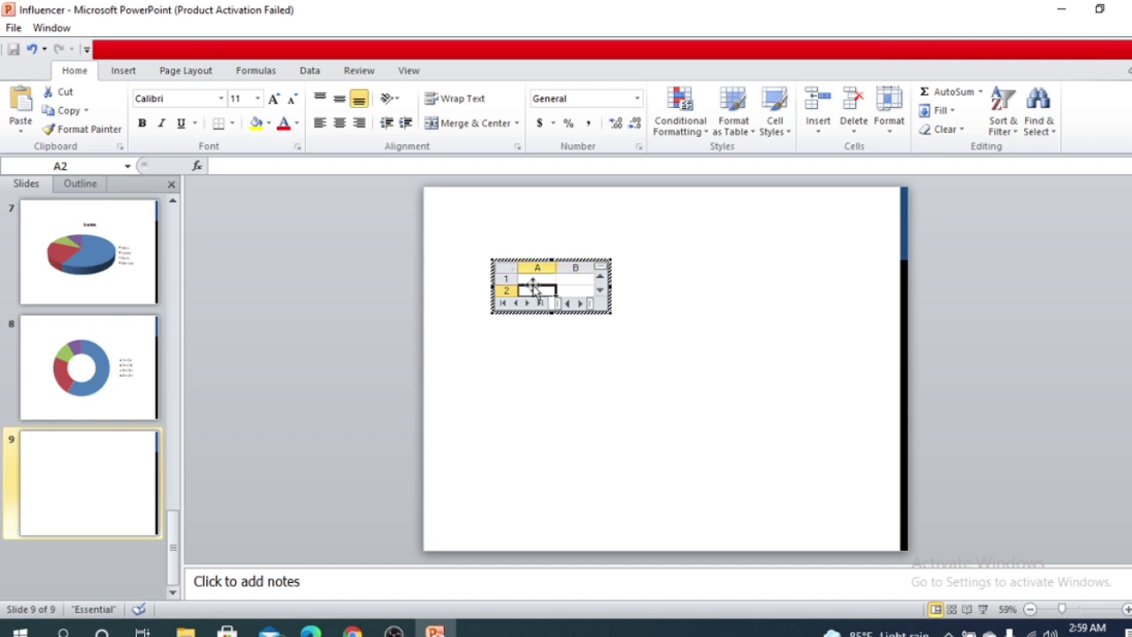
click(600, 292)
click(601, 292)
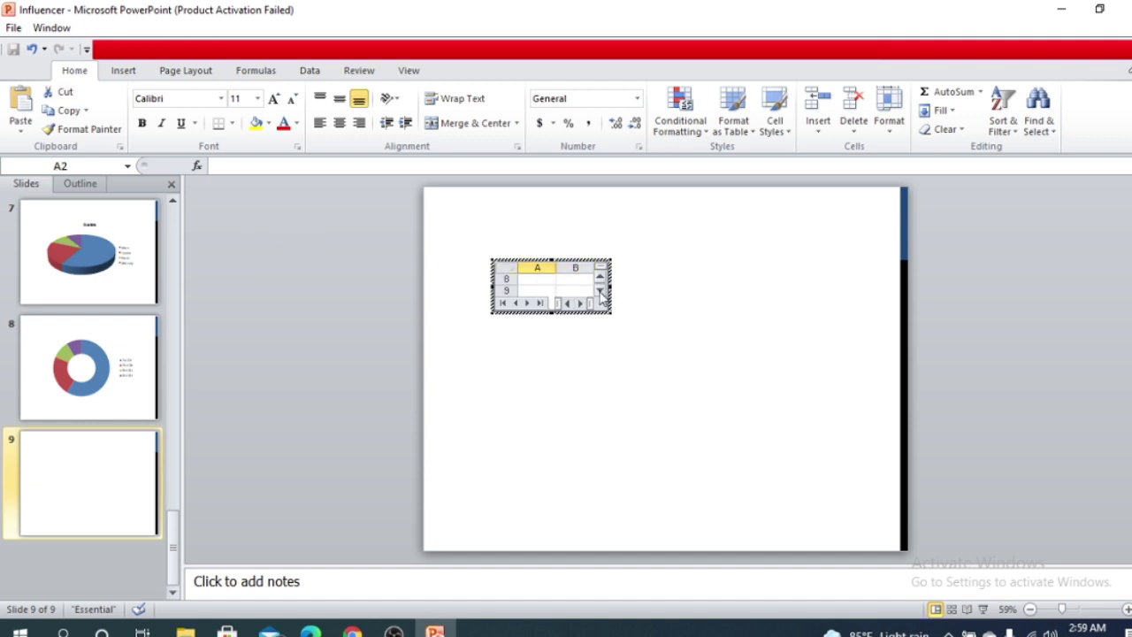
scroll(599, 281, up, 5)
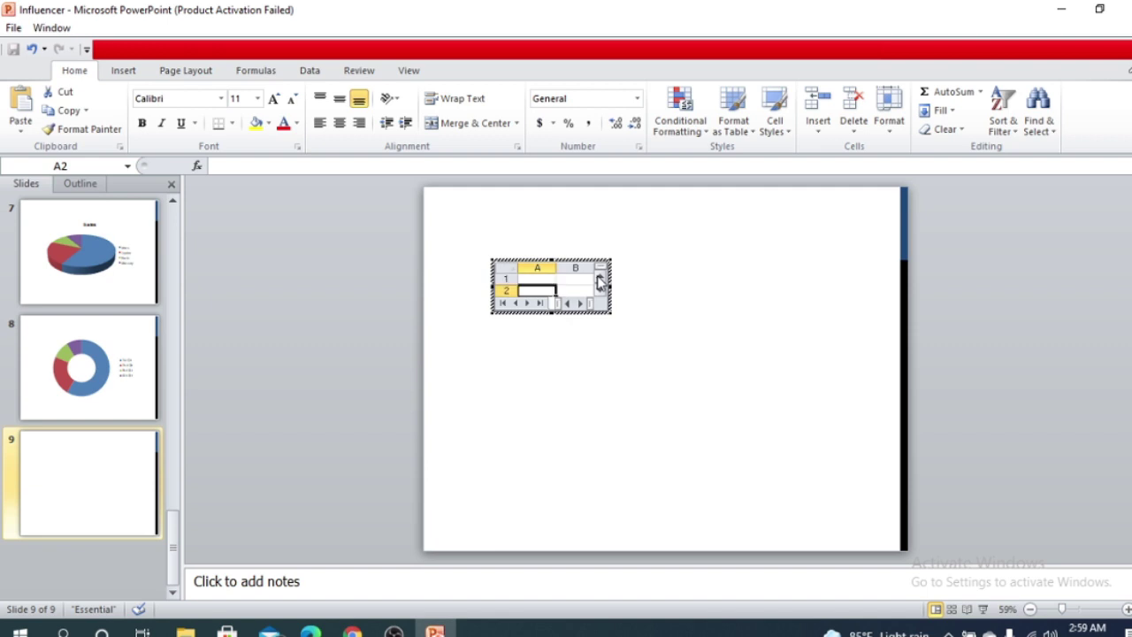
Enter 1 and 4 in A1 and B1, and 5 and 8 in A2 and B2
click(541, 278)
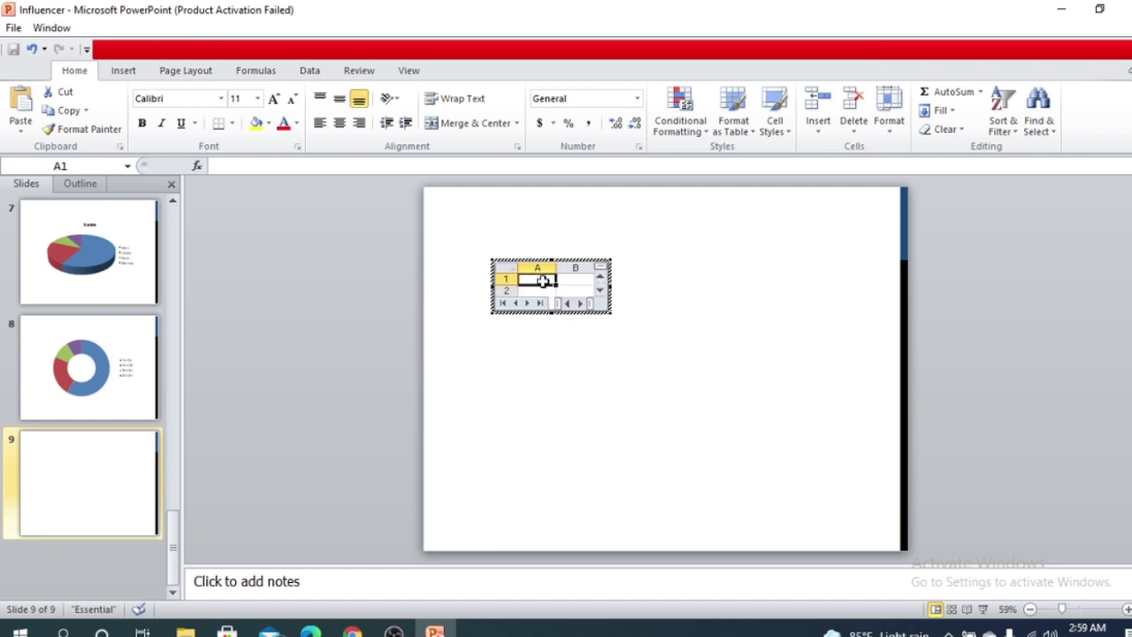
text(1)
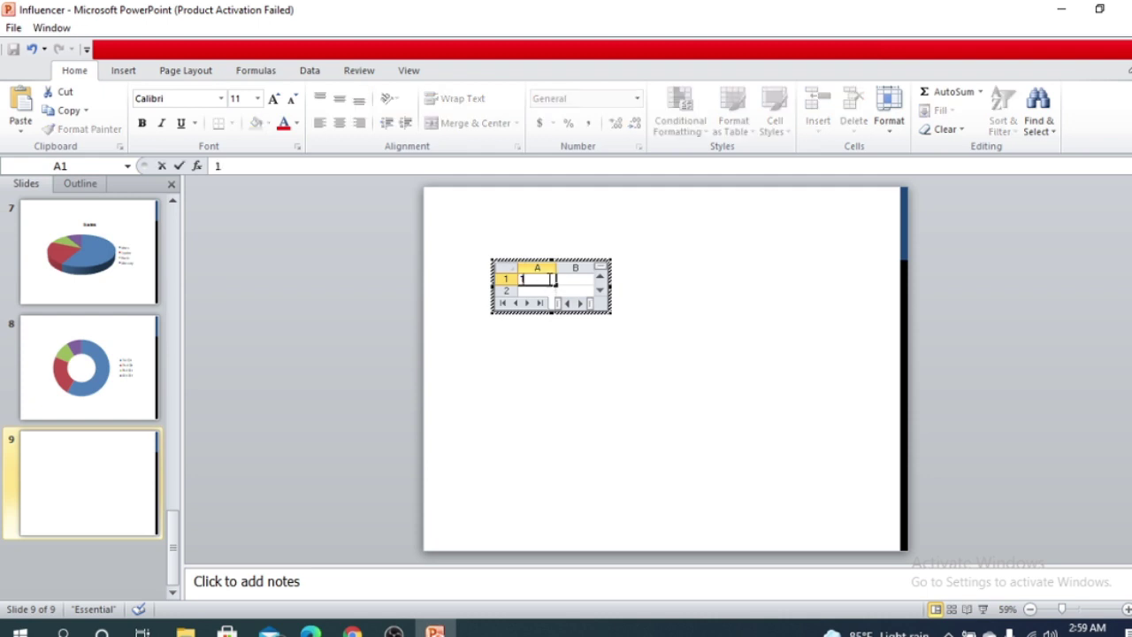
click(574, 279)
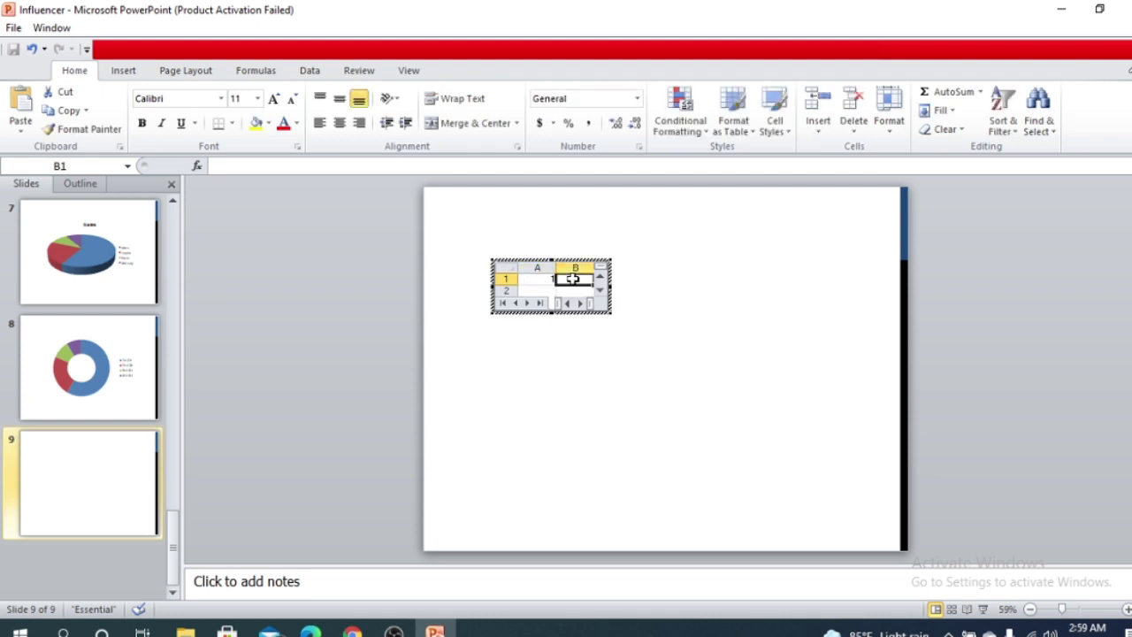
text(4)
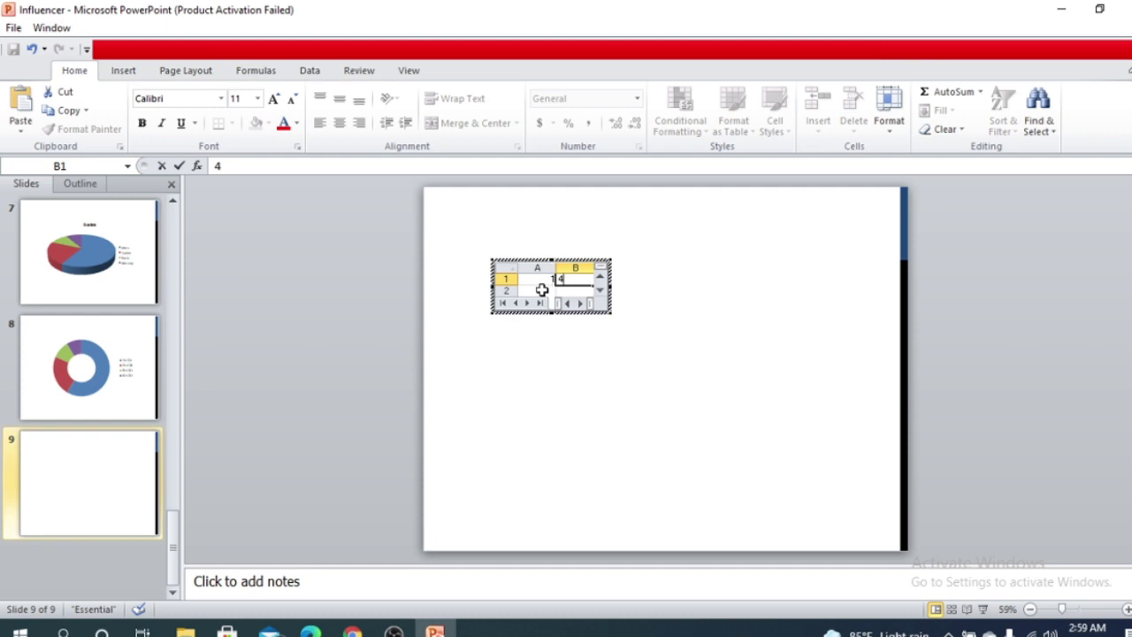
click(542, 290)
text(5)
click(572, 290)
text(8)
click(580, 303)
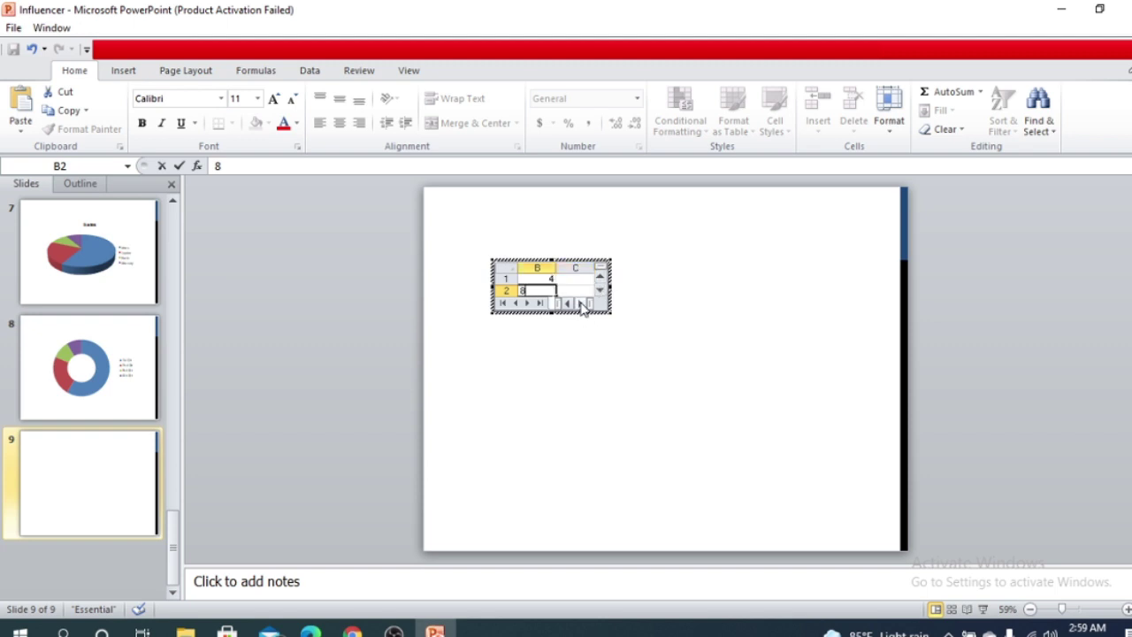